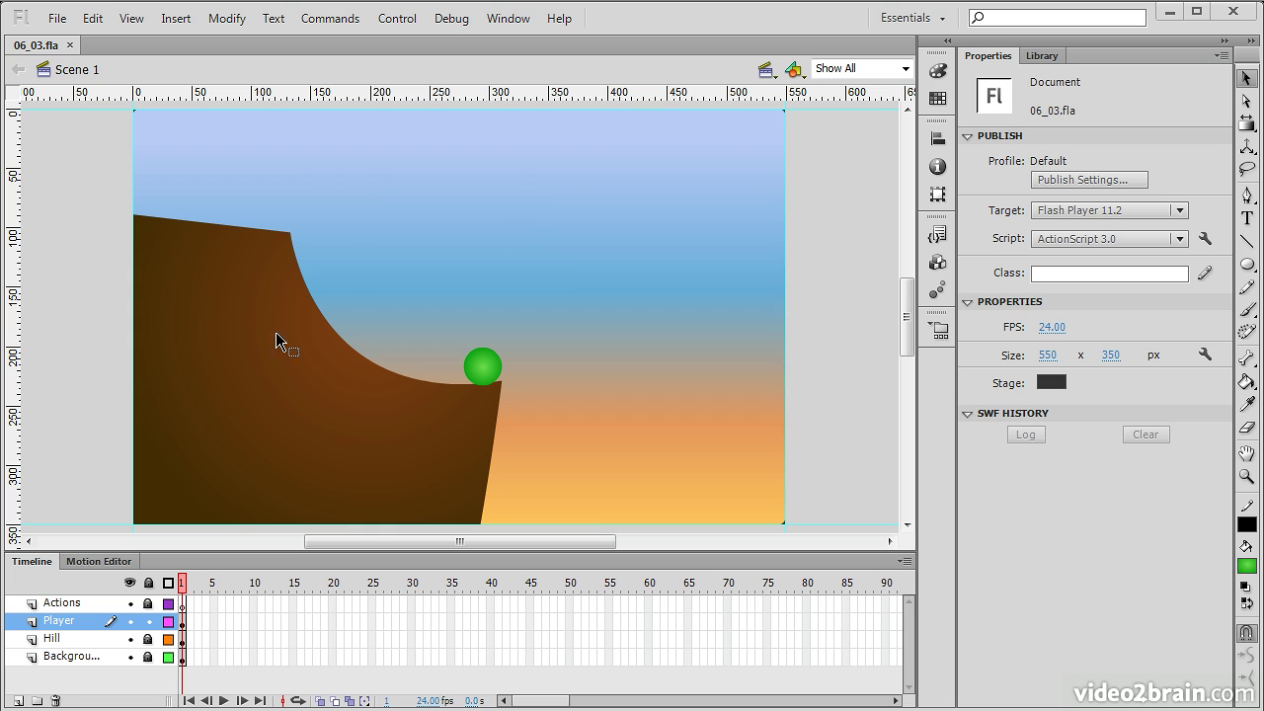
- Select the Actions, Player, Hill and Background layers in turn to inspect them
click(77, 605)
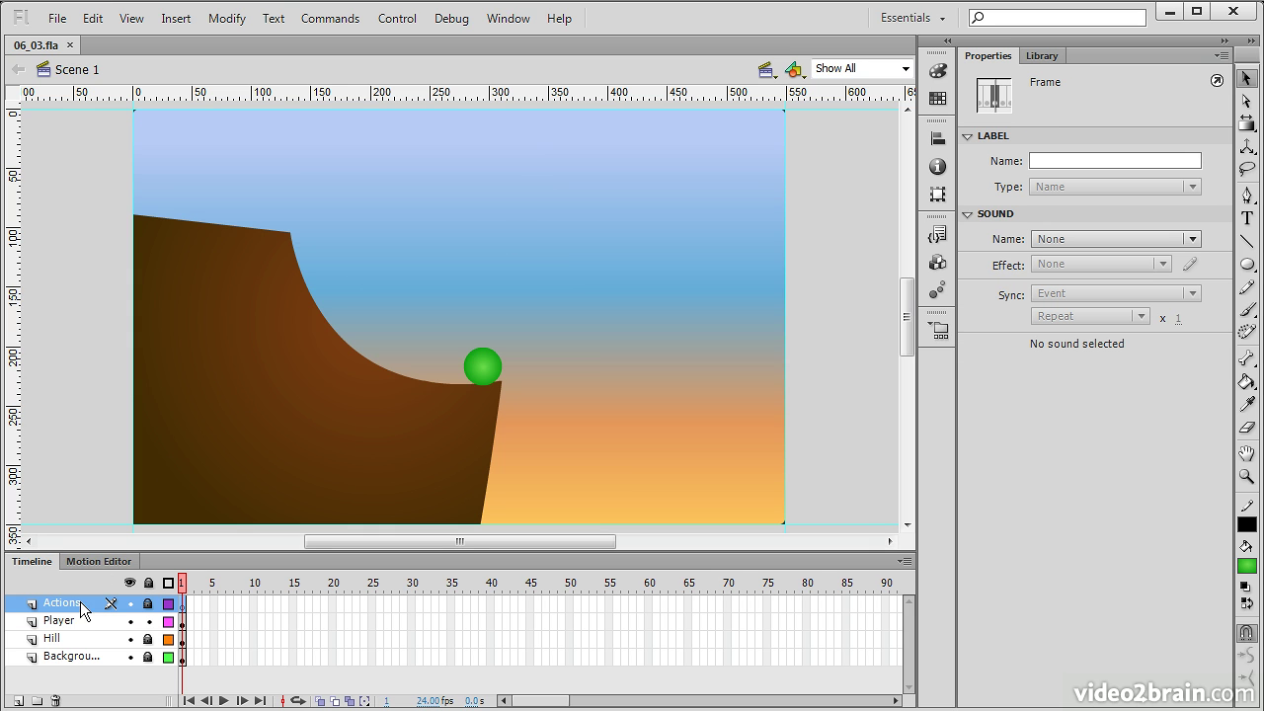
click(72, 622)
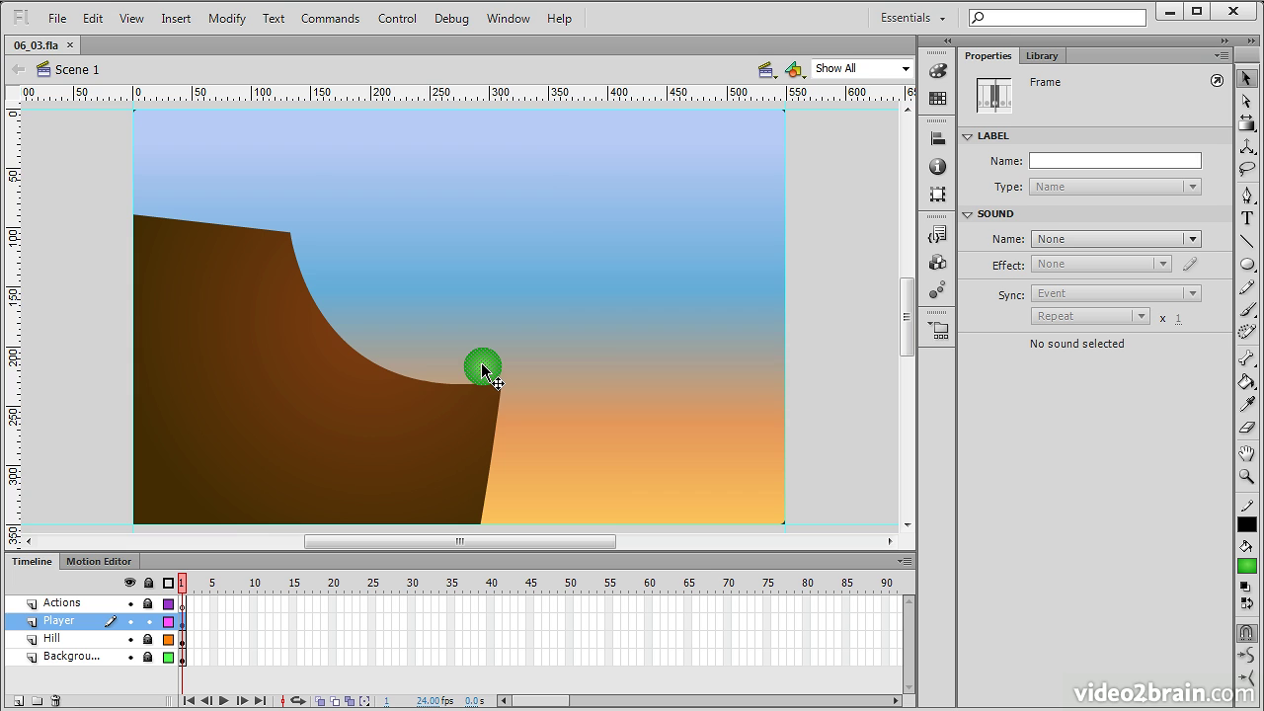
click(87, 640)
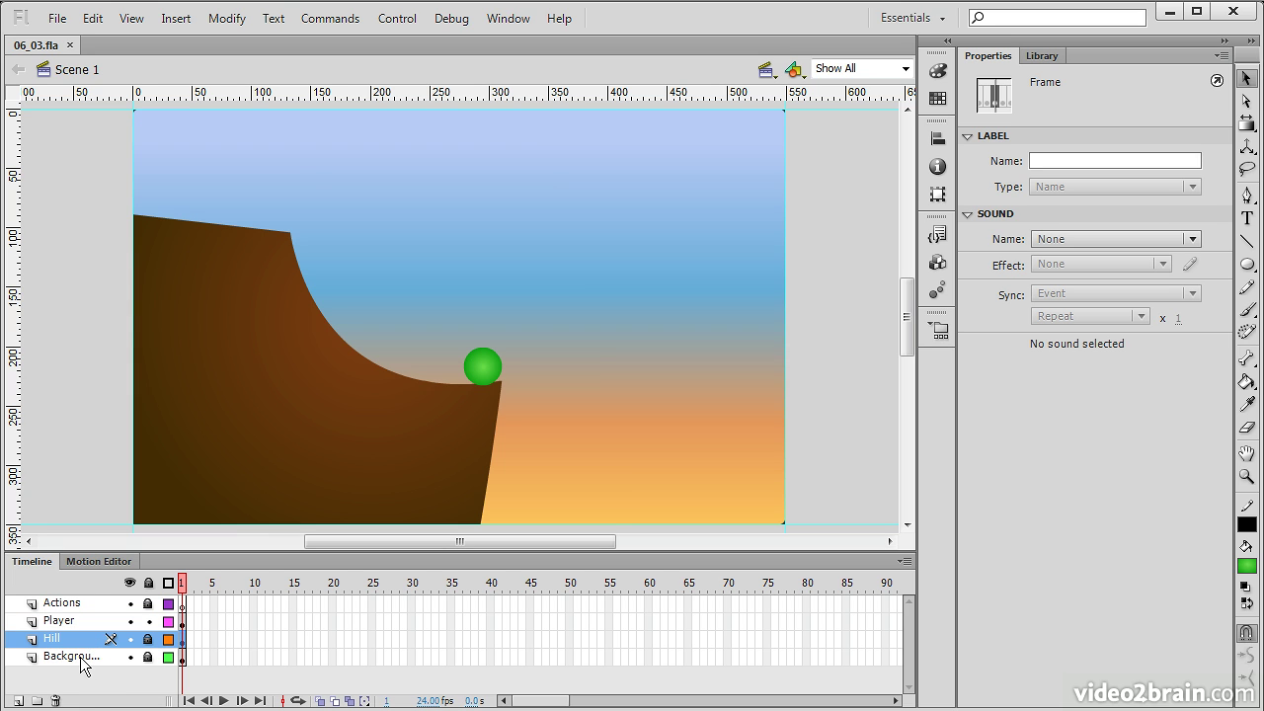
click(89, 658)
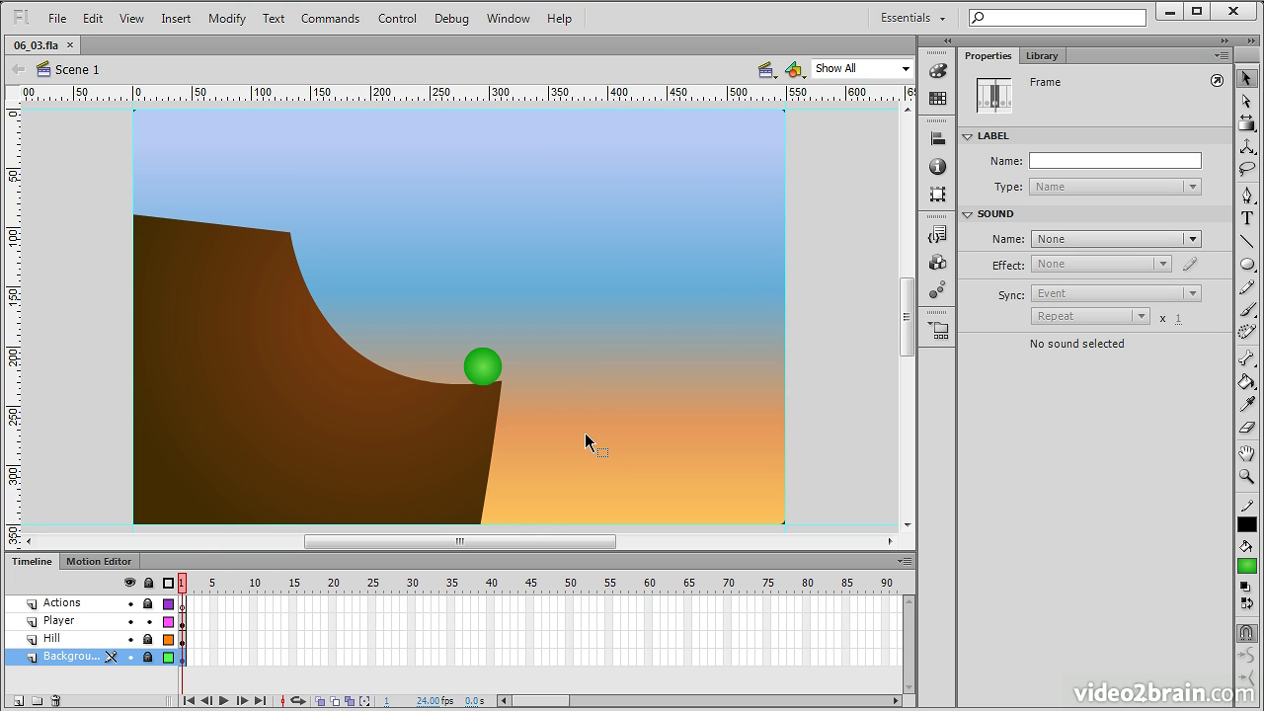
- Lock and hide the Player layer, unlock Hill, select the hill shape and lock all other layers
click(148, 623)
click(131, 621)
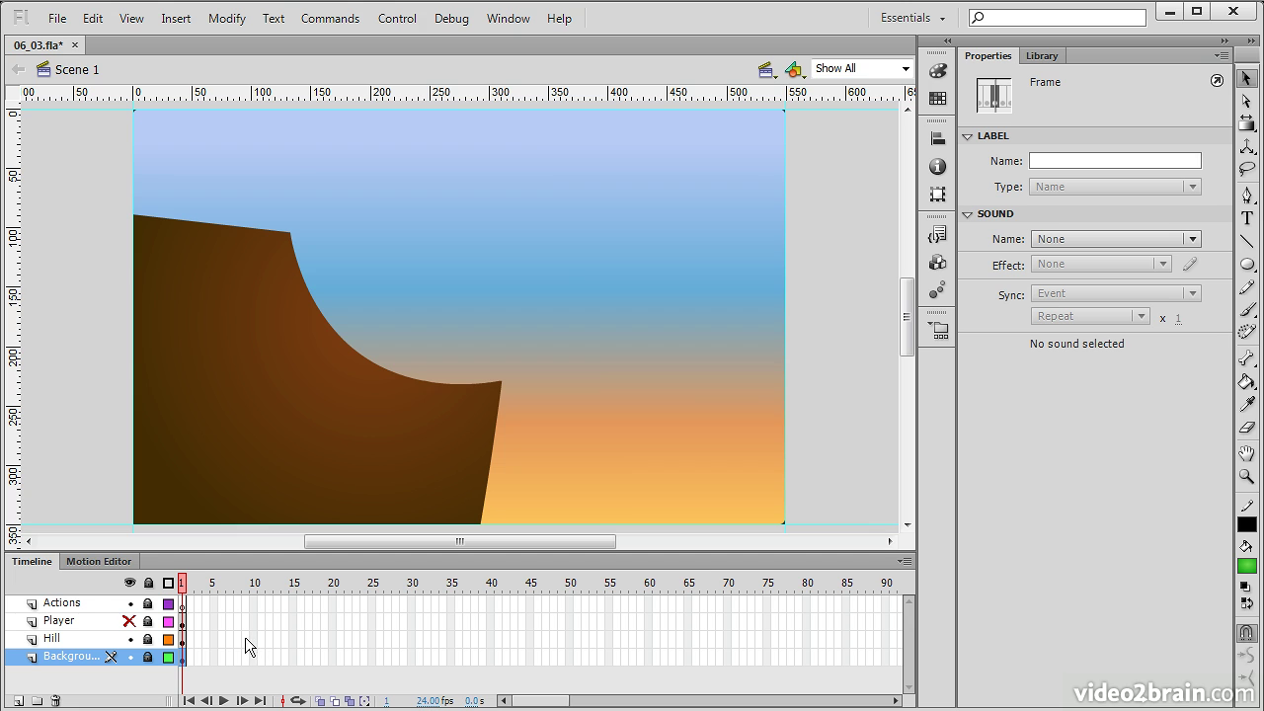
click(168, 658)
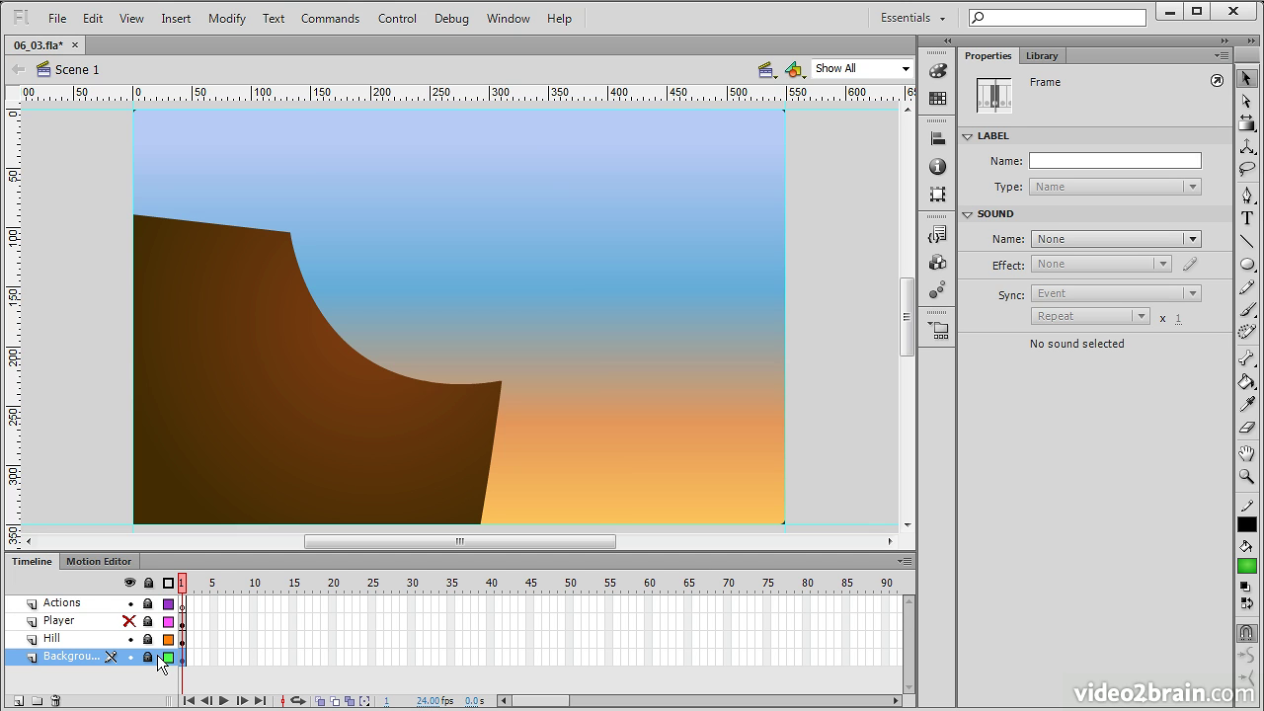
click(107, 648)
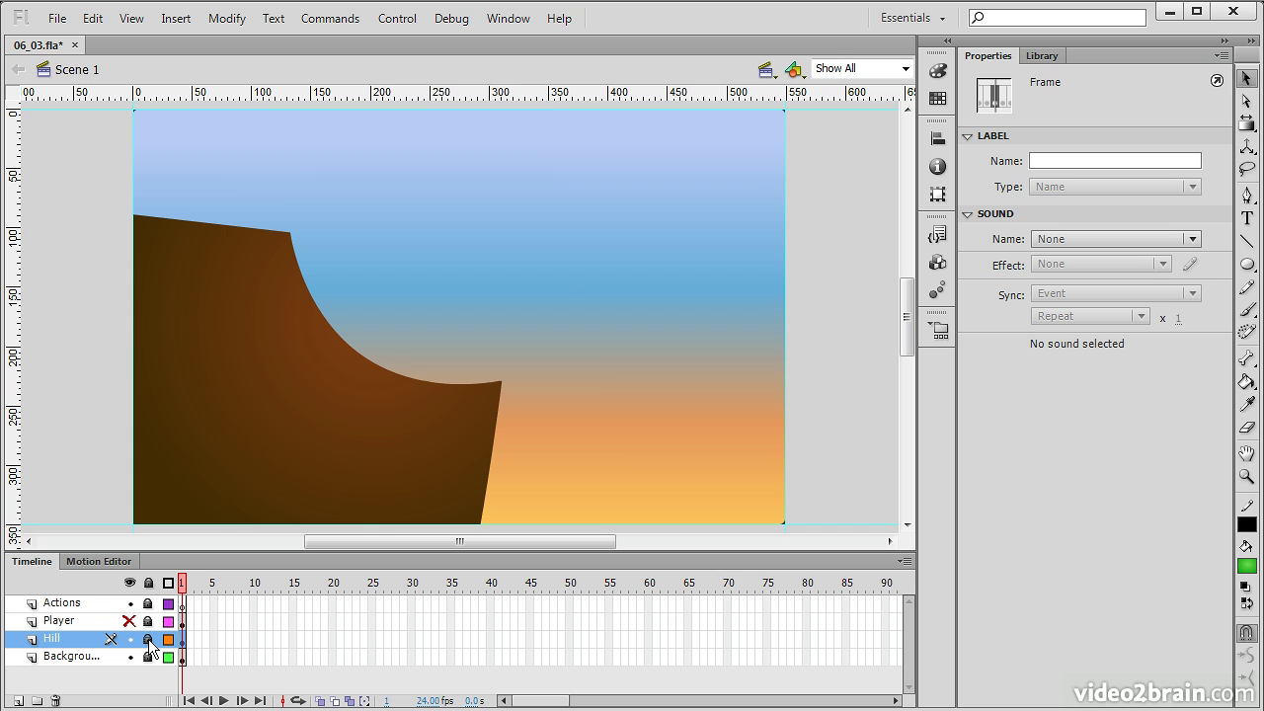
click(148, 640)
click(248, 479)
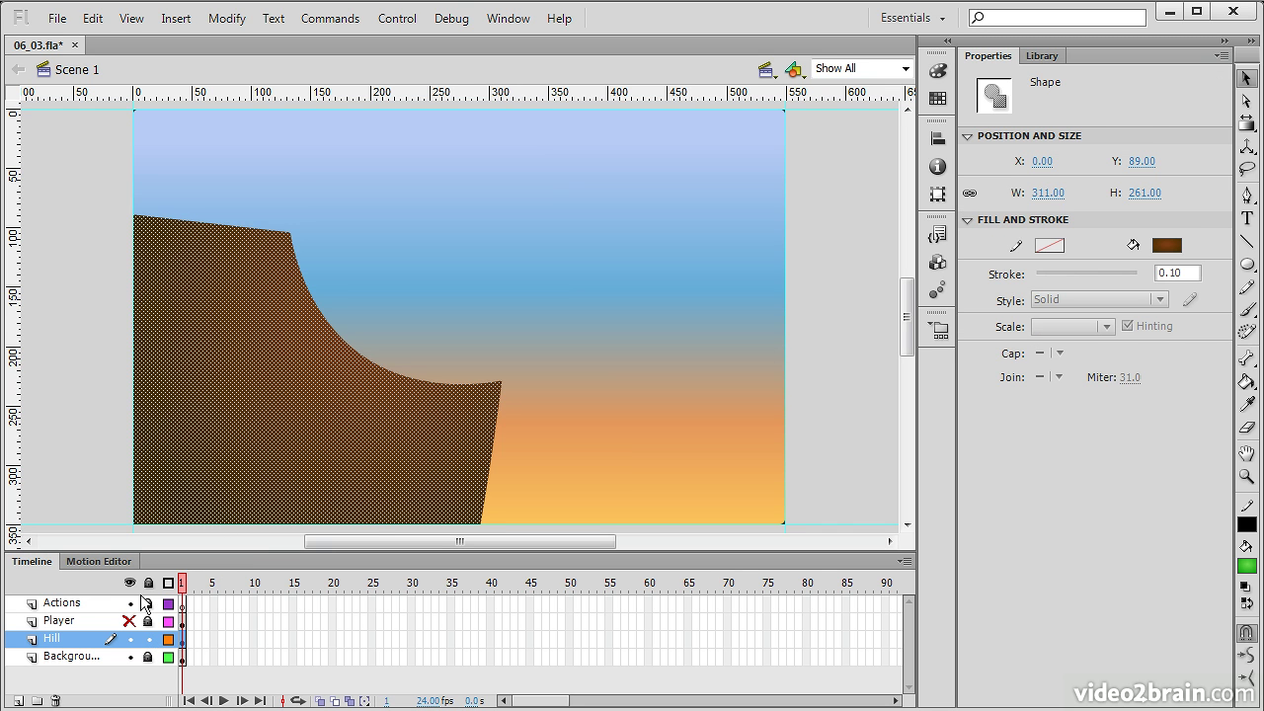
click(147, 584)
- Convert the selected brown hill shape into a Movie Clip symbol named 'Hill'
click(237, 26)
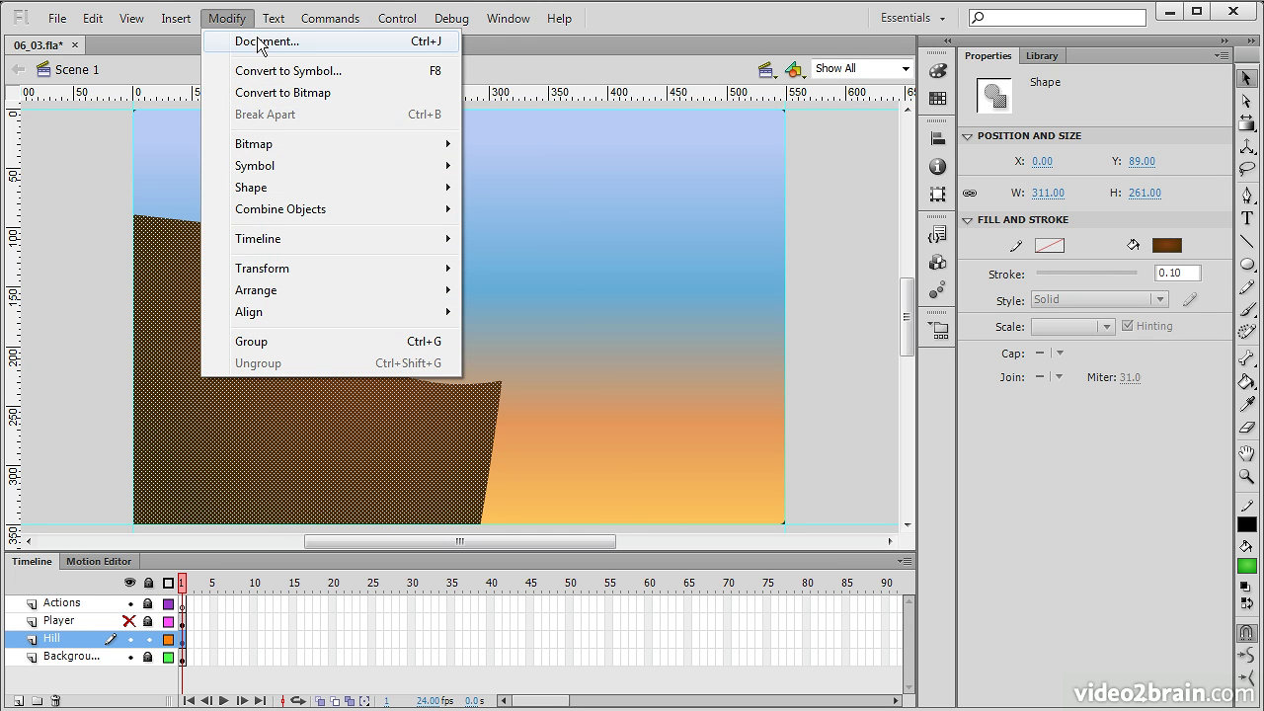
click(280, 74)
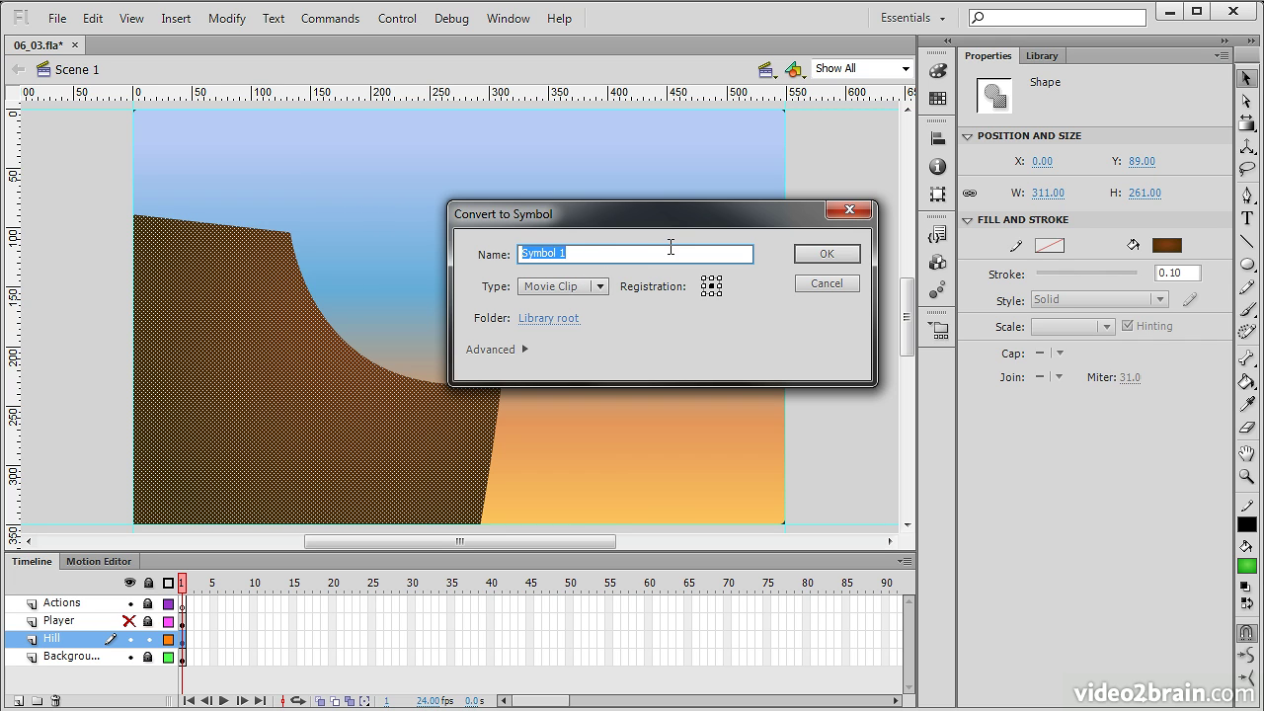
text(Hill)
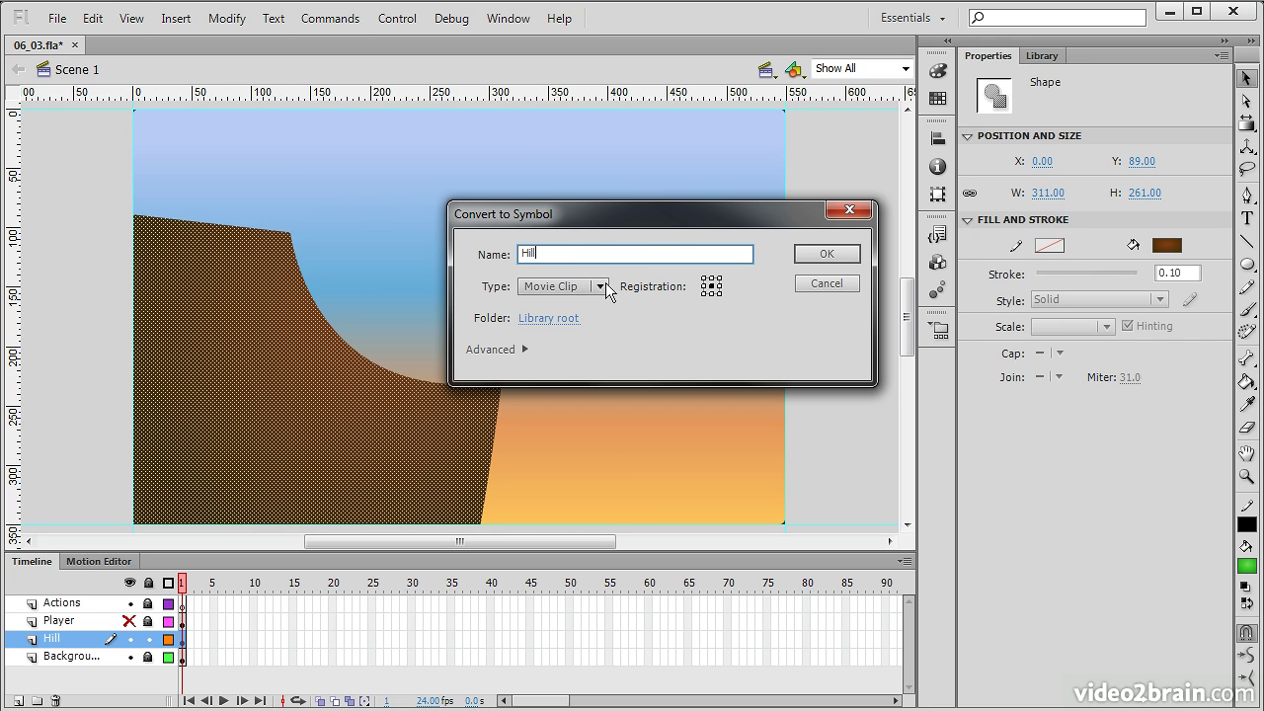
click(827, 255)
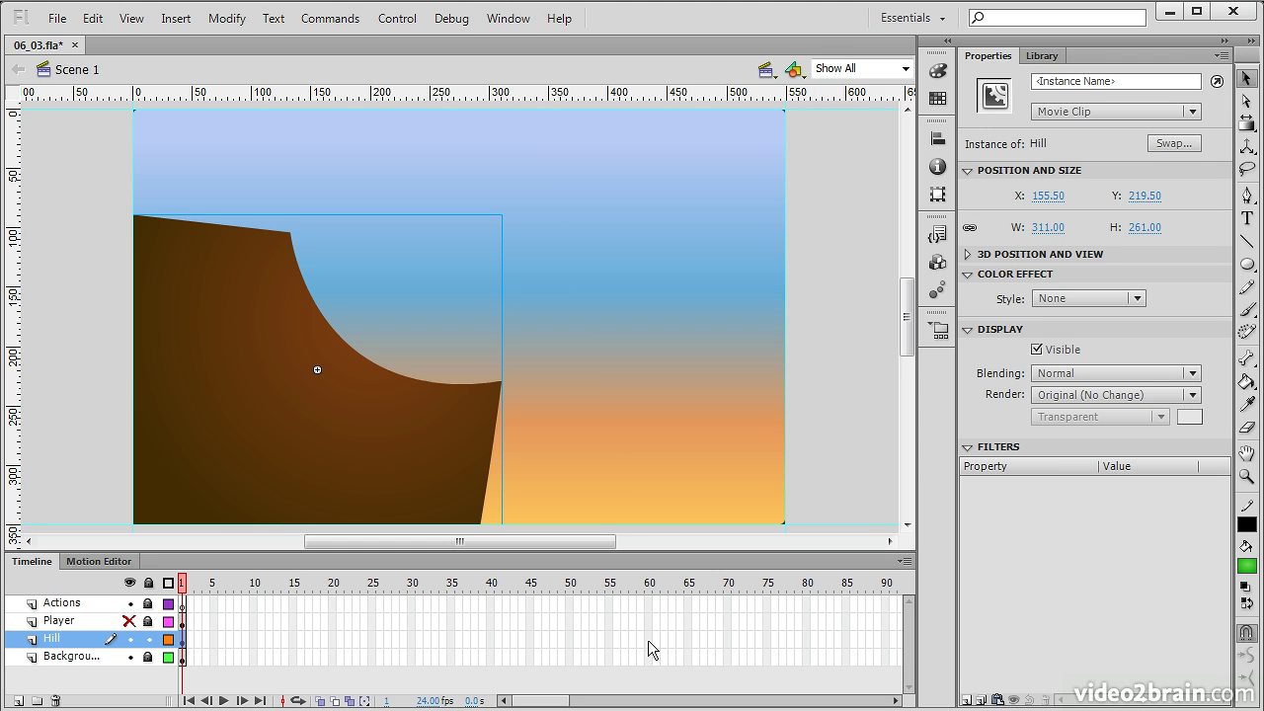
- Extend the Hill and Background layers with frames out to frame 90
drag(886, 639, 885, 656)
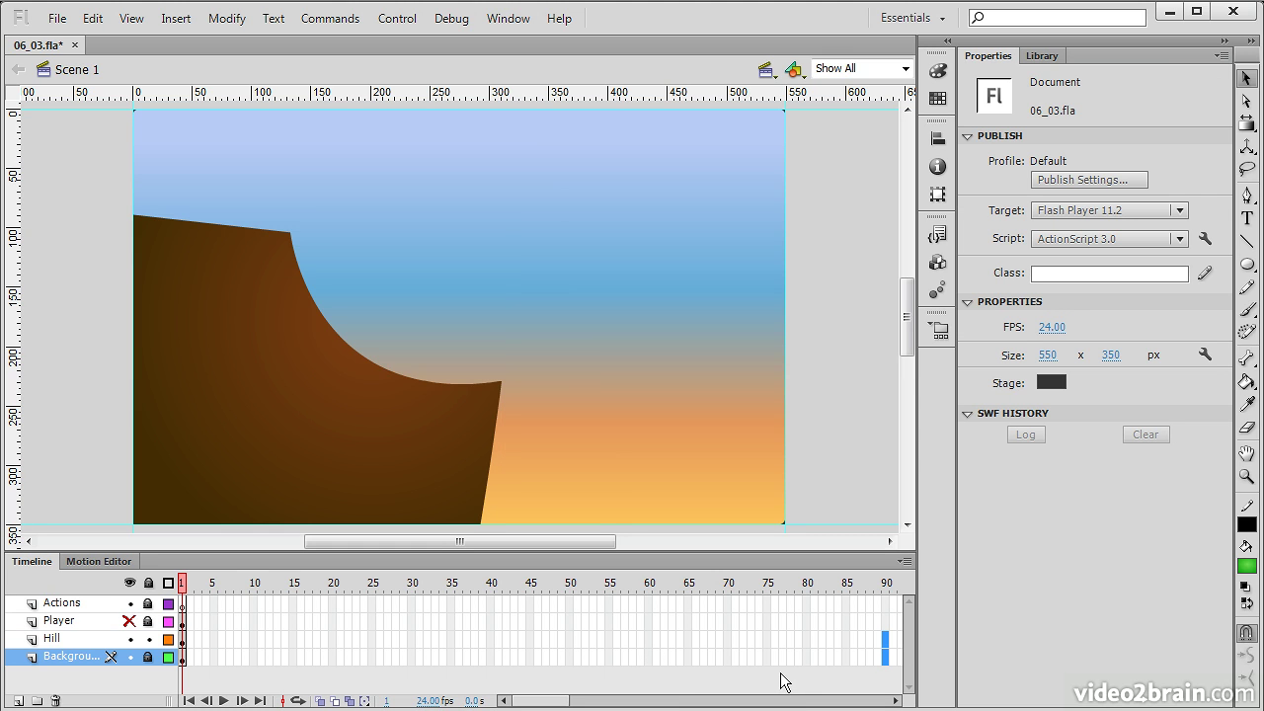
click(148, 657)
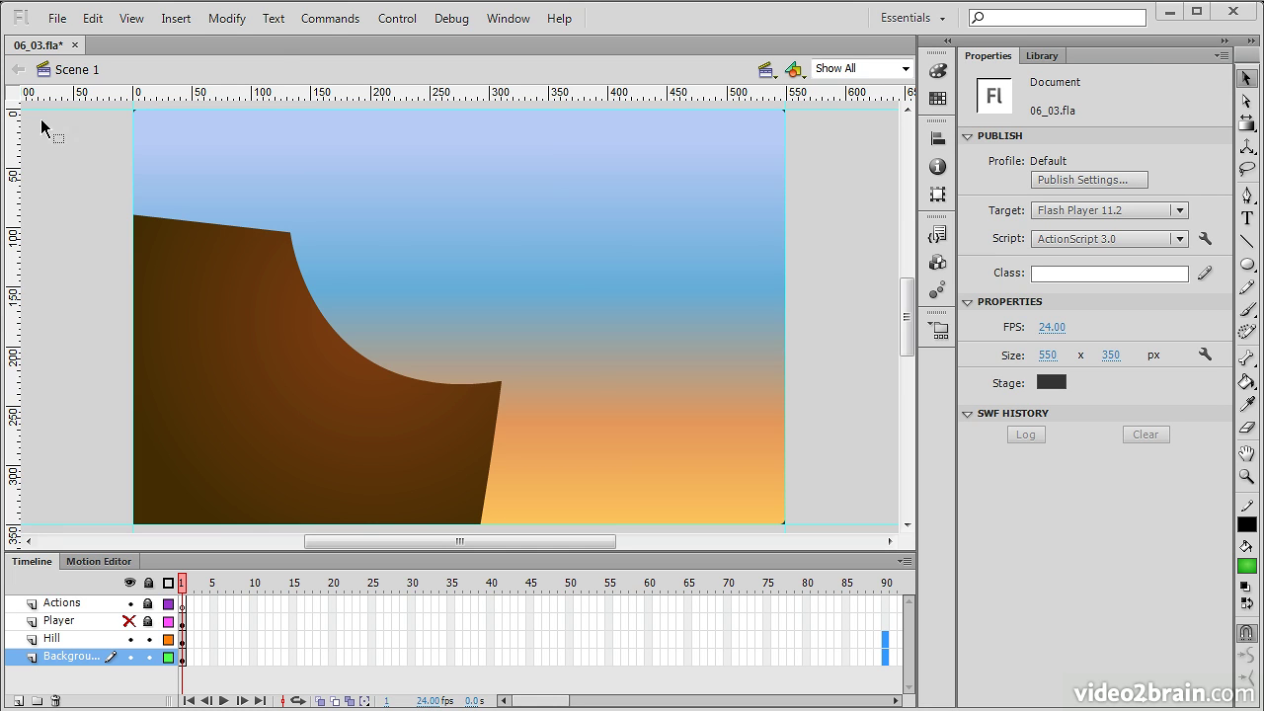
click(180, 18)
mouse_move(259, 144)
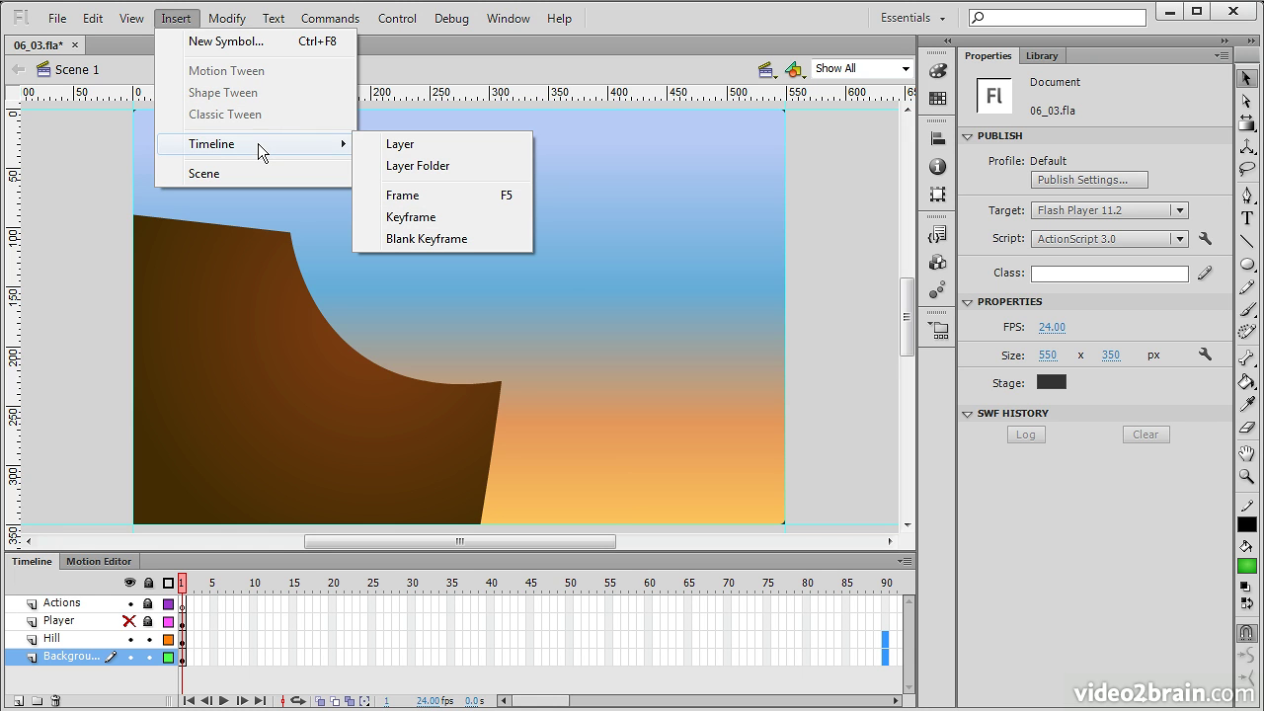
click(470, 196)
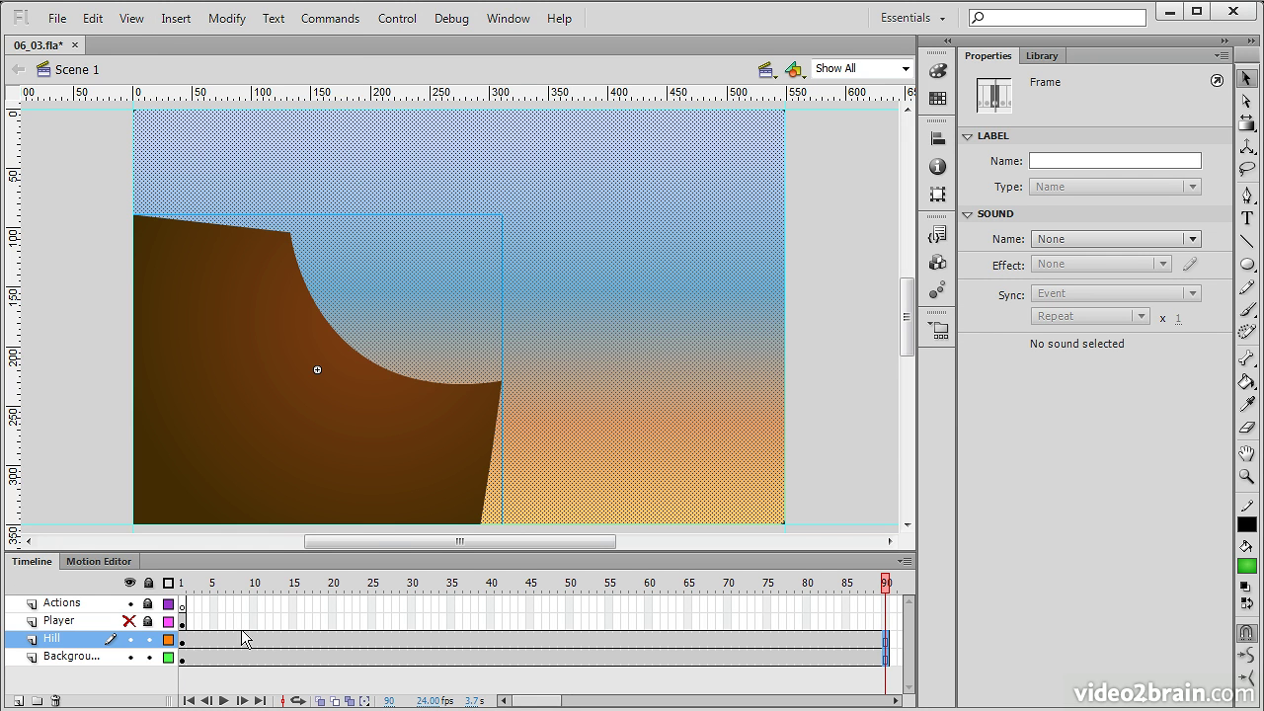
- Scrub the timeline and briefly show the Player layer to check the frames
drag(183, 585, 886, 593)
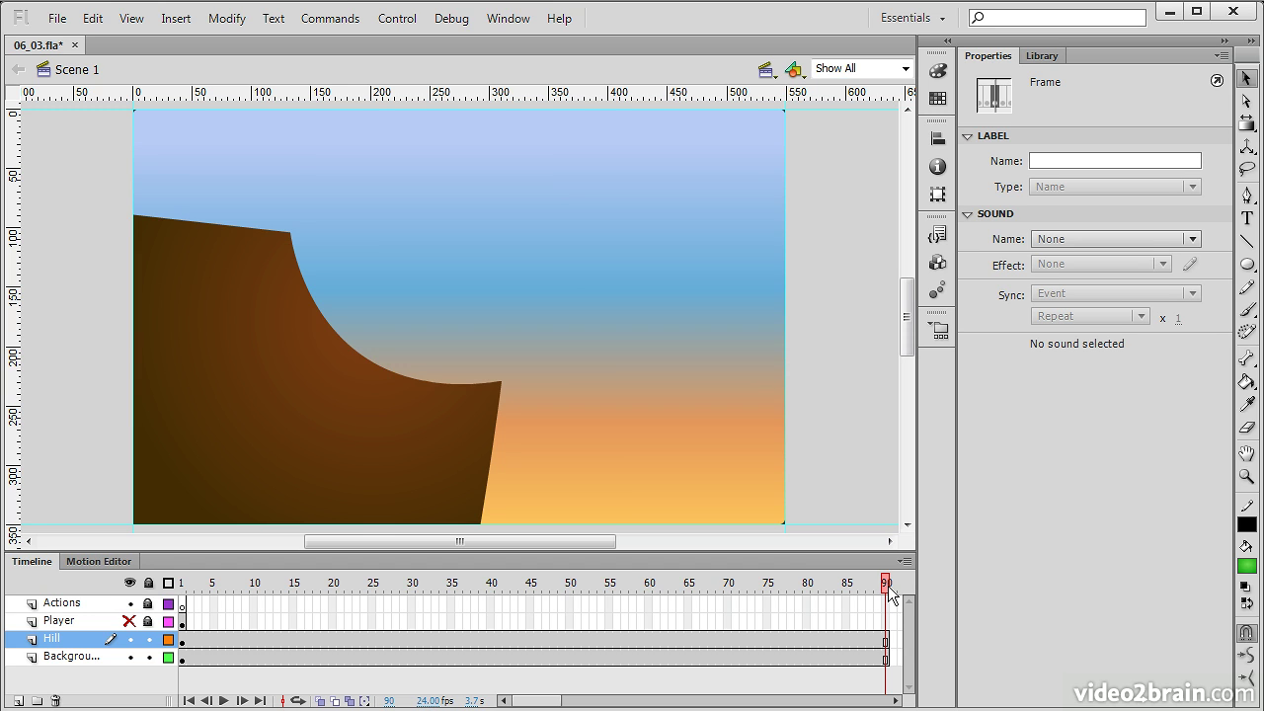
drag(888, 590, 862, 589)
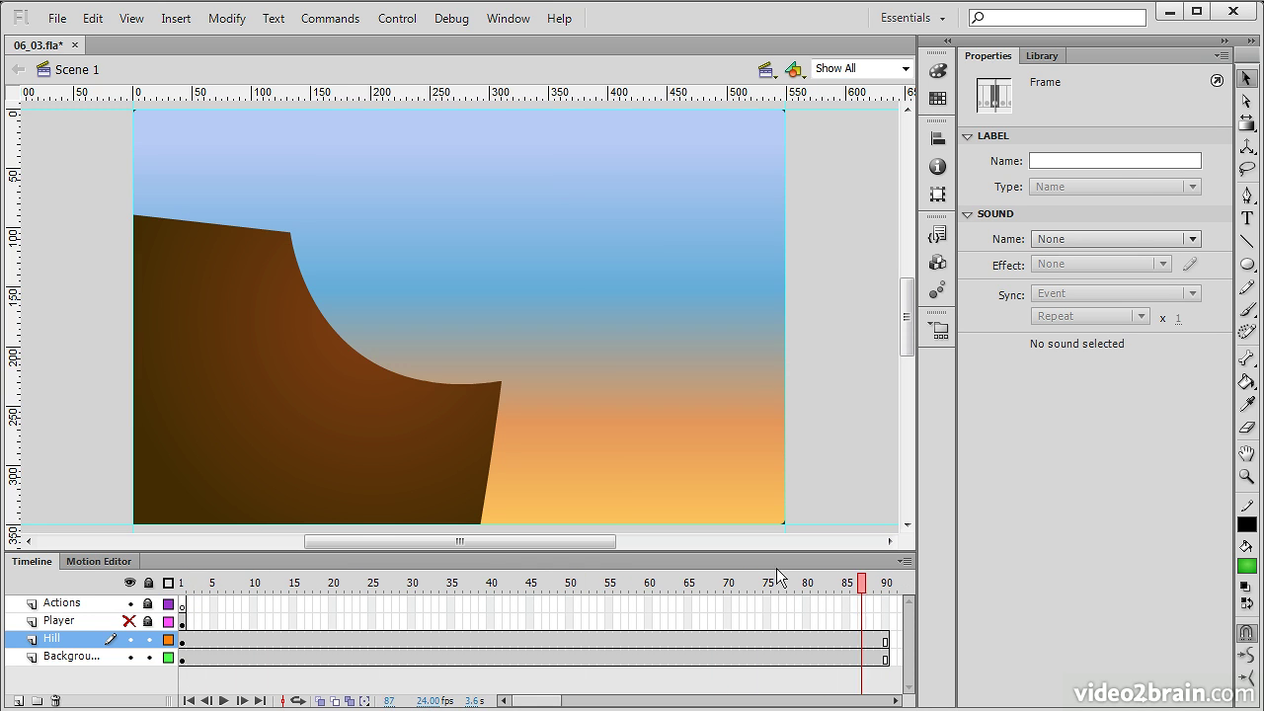
drag(777, 582, 129, 584)
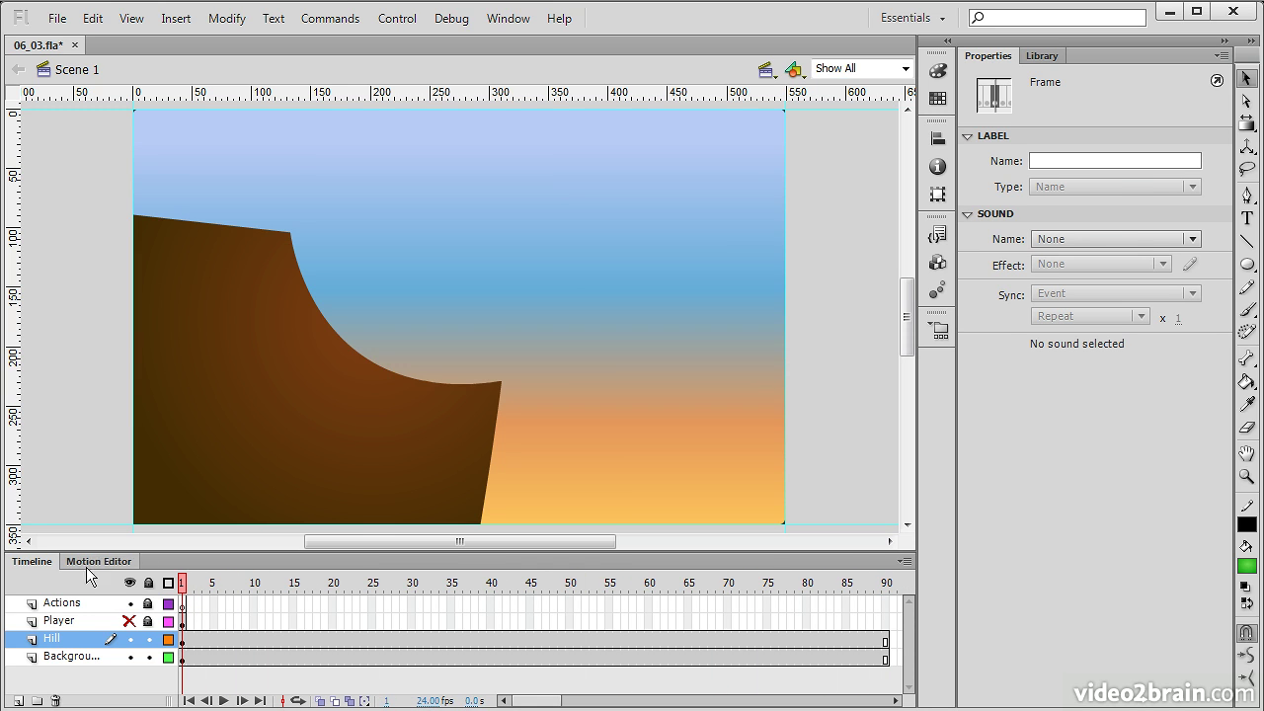
click(131, 621)
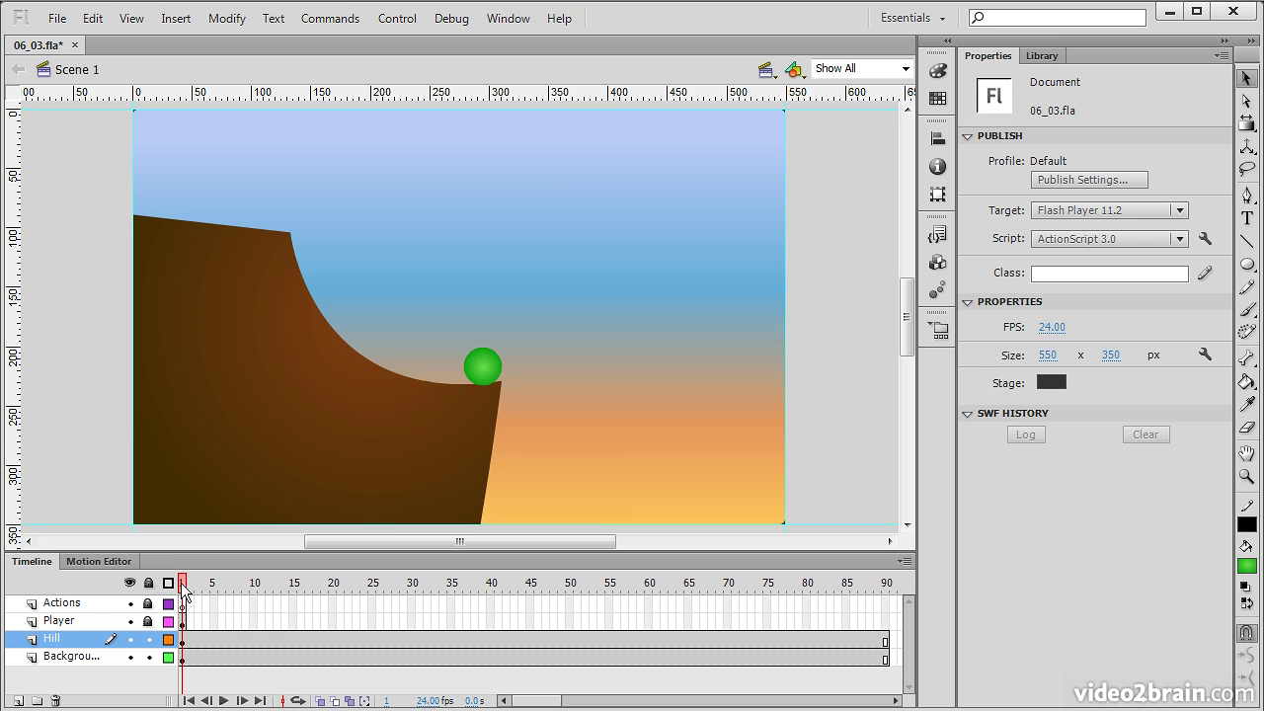
mouse_move(183, 589)
mouse_down()
mouse_move(322, 590)
mouse_move(172, 590)
mouse_up()
- Hide the Player and Actions layers and lock the Background layer
click(131, 621)
click(130, 604)
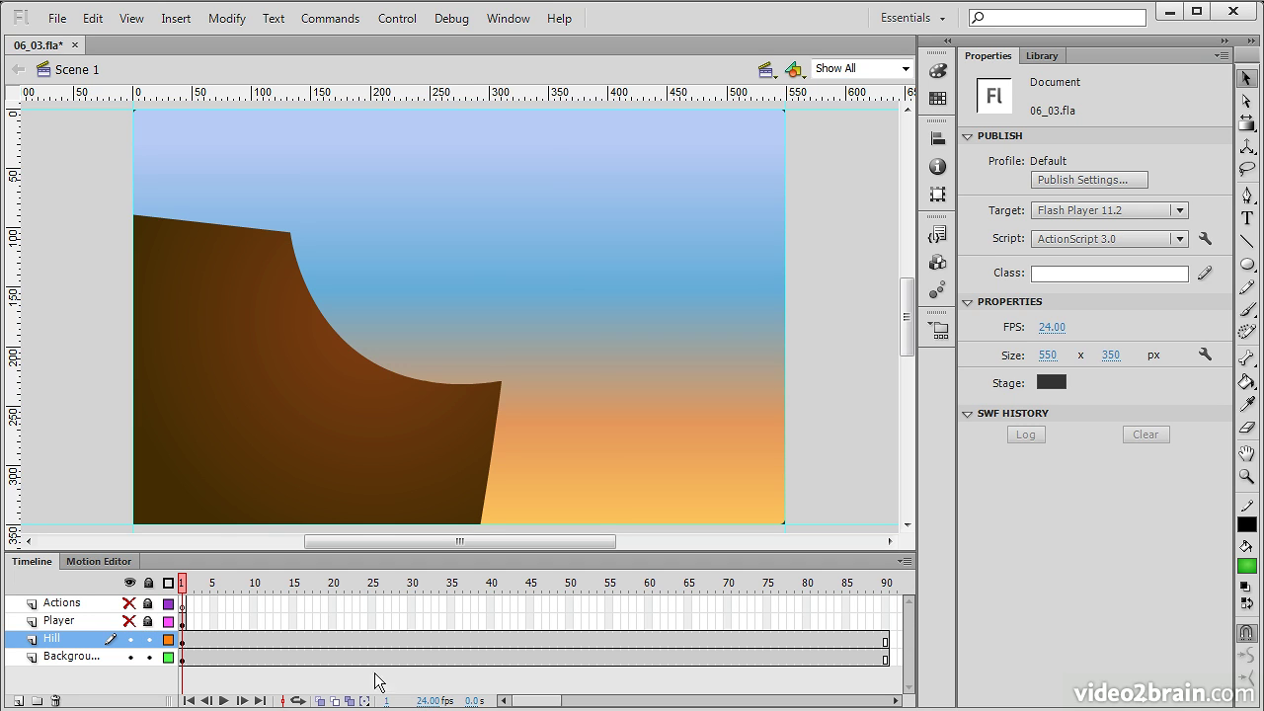
click(149, 658)
- Create a motion tween on the Hill layer from frame 5, then return the playhead to frame 1
click(206, 639)
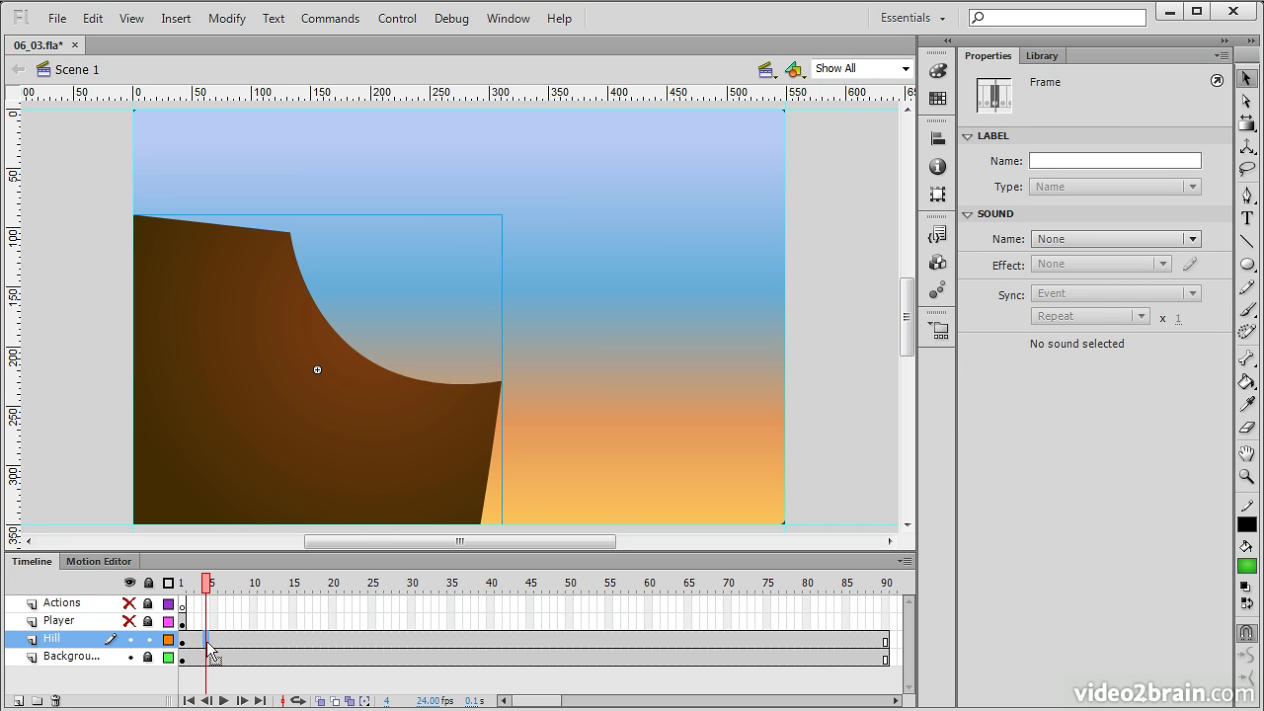
click(215, 640)
right_click(219, 652)
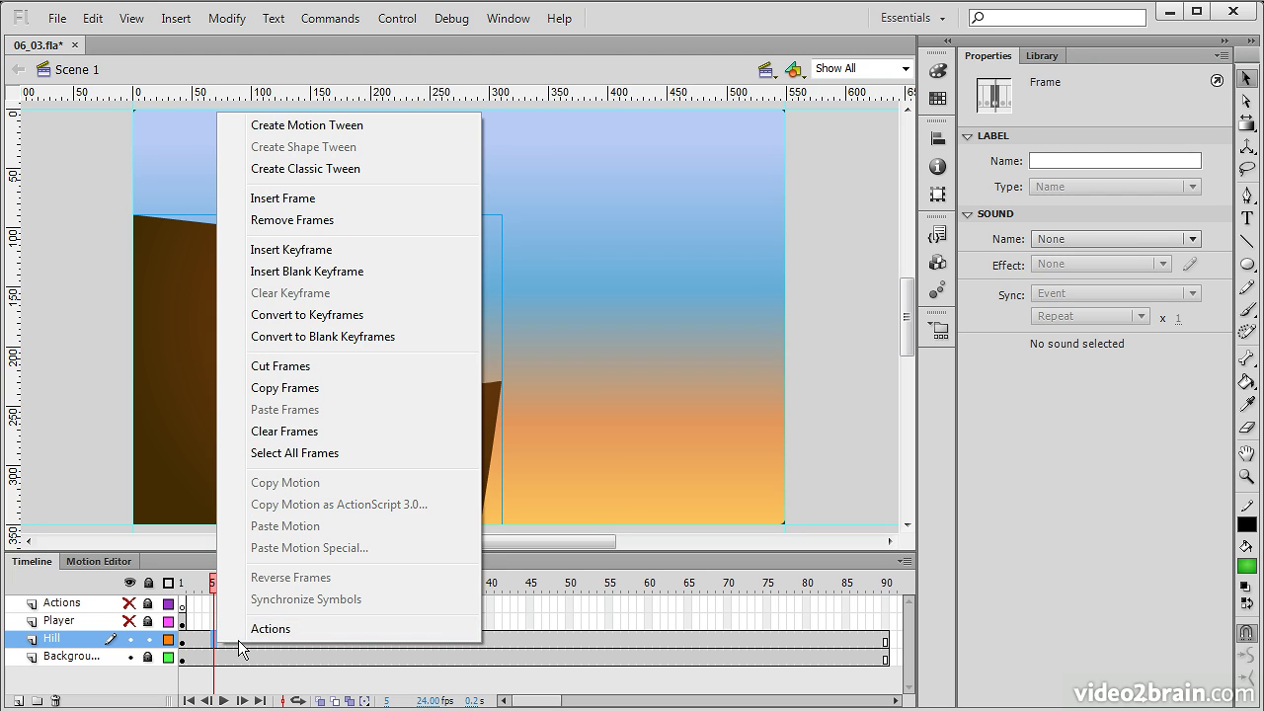
click(314, 126)
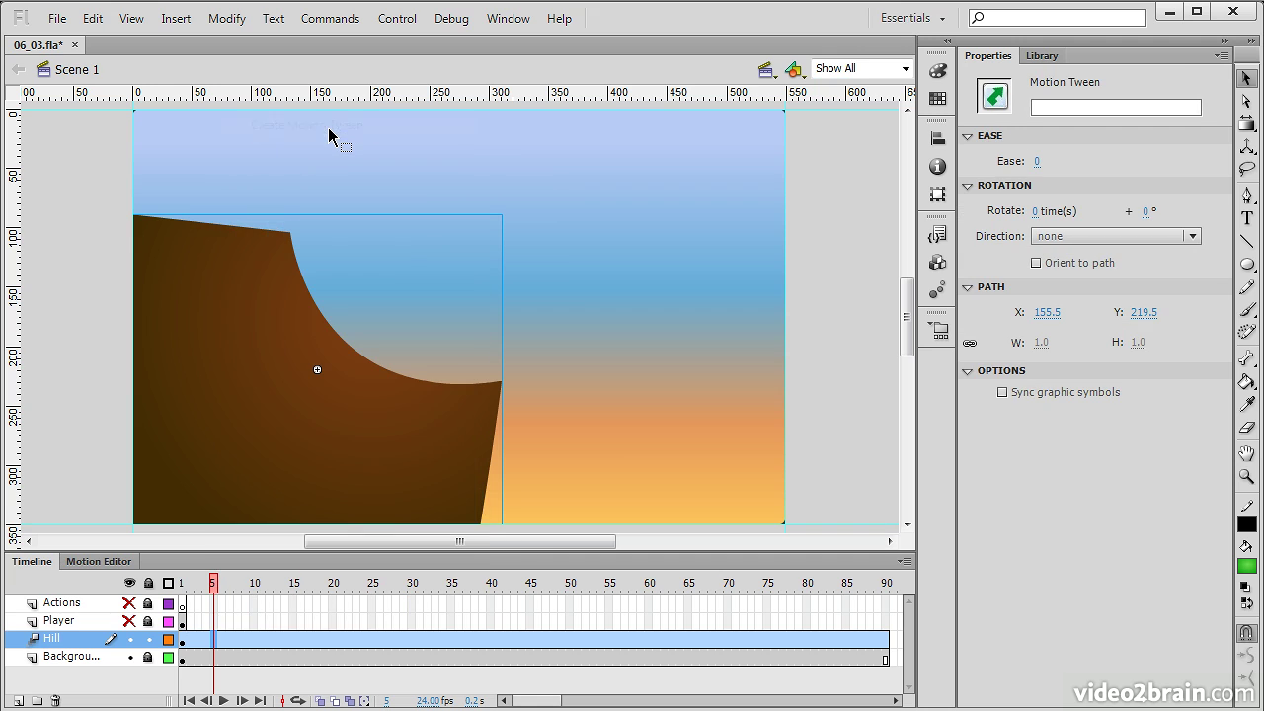
click(236, 647)
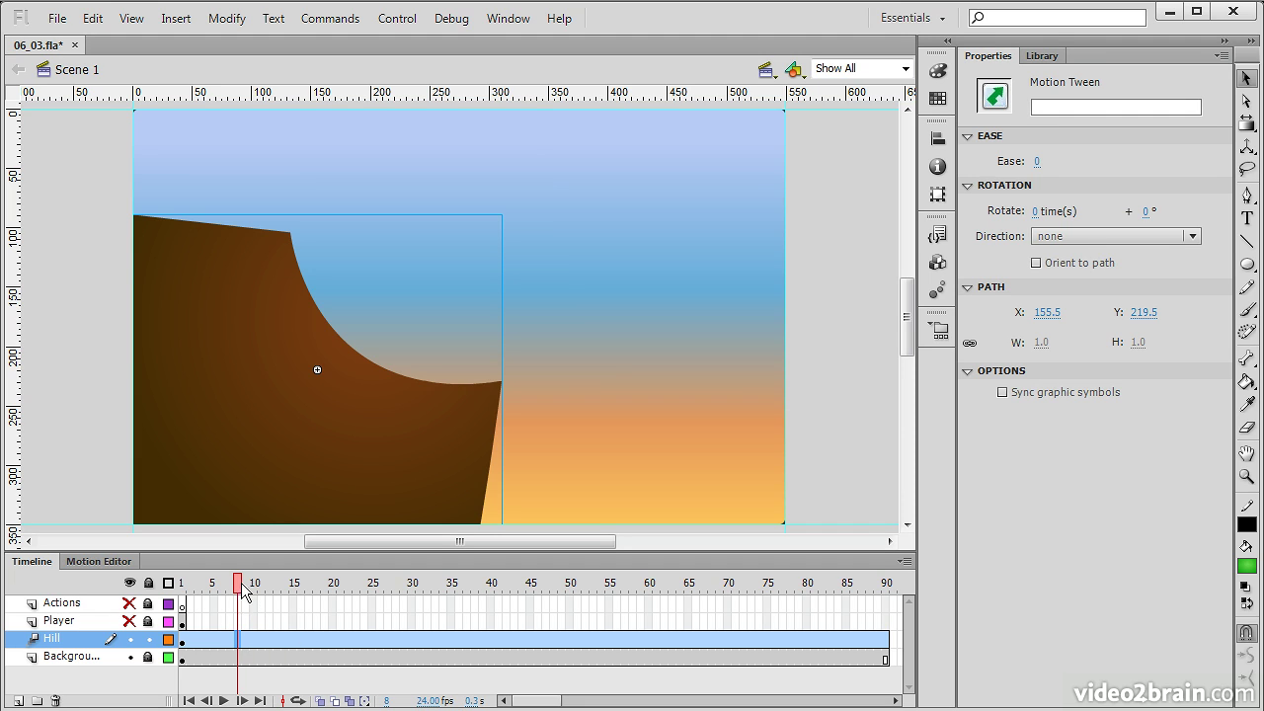
drag(244, 589, 182, 589)
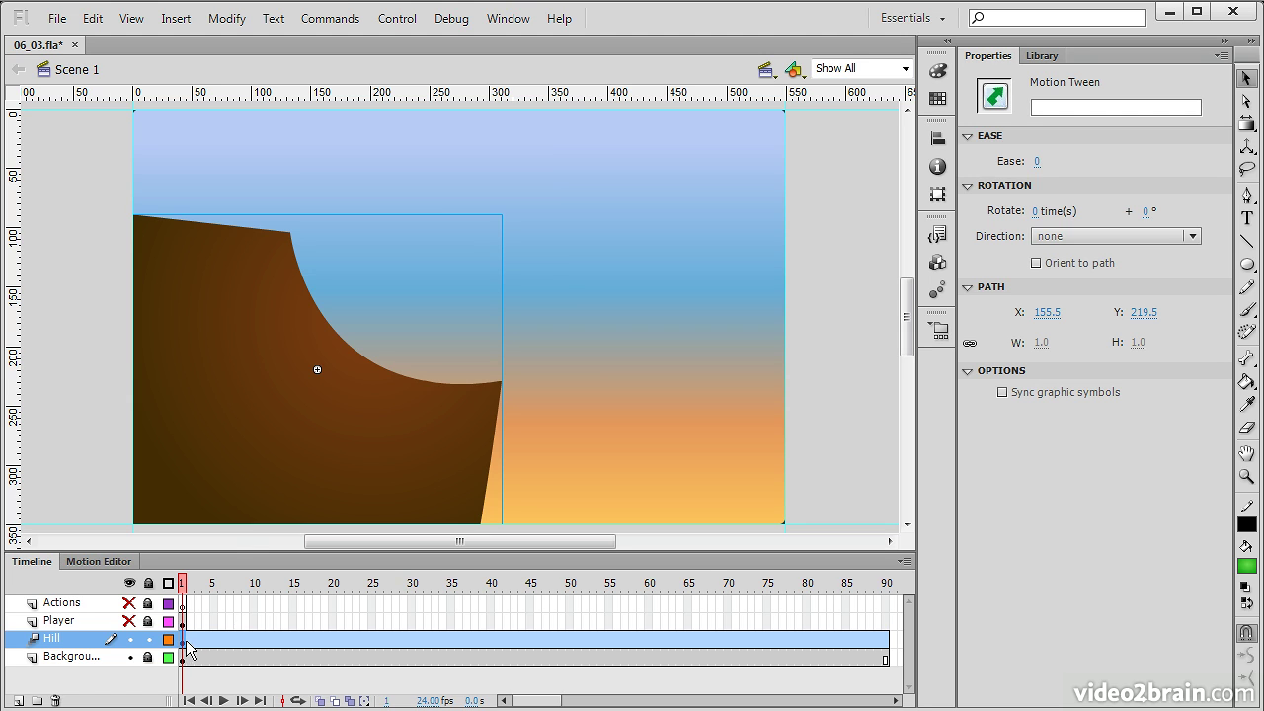
- At frame 1, nudge the hill further to the left
click(301, 489)
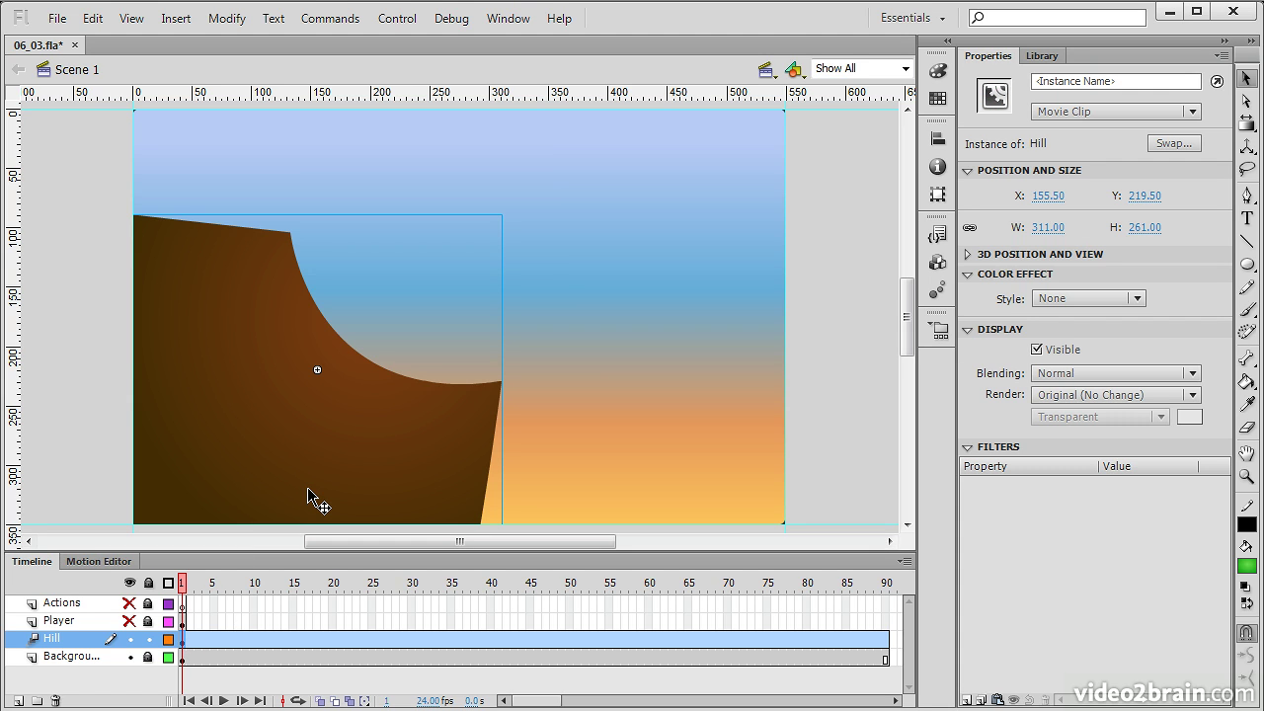
key(Left)
key(Left)
key(Left)
key(Left)
key(Left)
key(Left)
key(Left)
key(Left)
key(Left)
key(Left)
key(Left)
key(Left)
key(Left)
key(Left)
key(Left)
key(Left)
key(Left)
key(Left)
key(Left)
key(Left)
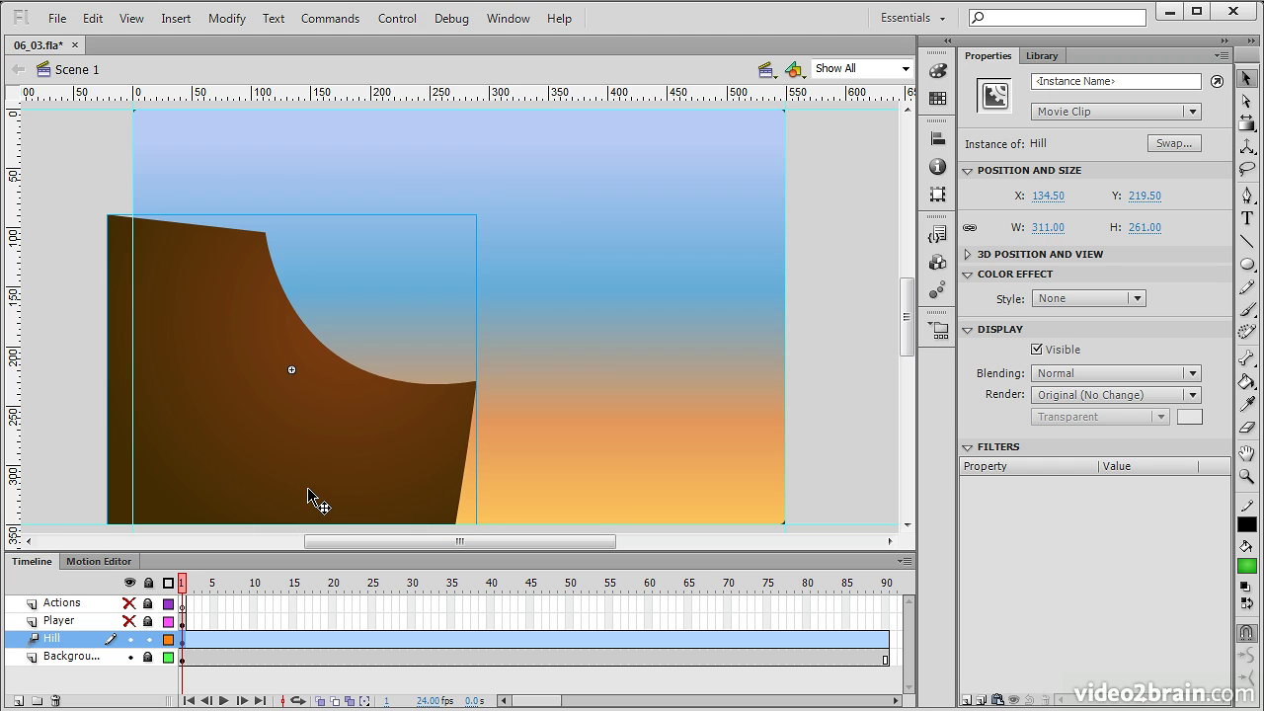
key(Left)
key(Left)
key(Left)
key(Left)
key(Left)
key(Left)
key(Left)
key(Left)
key(Left)
key(Left)
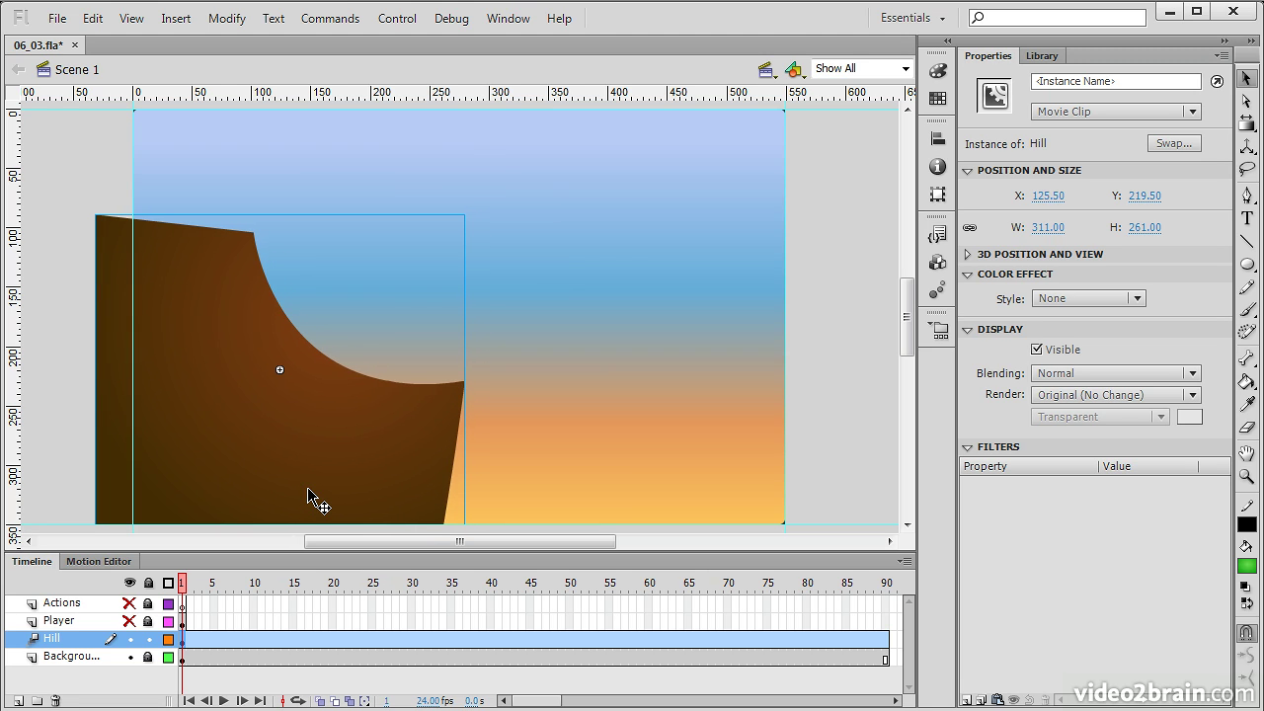
key(Left)
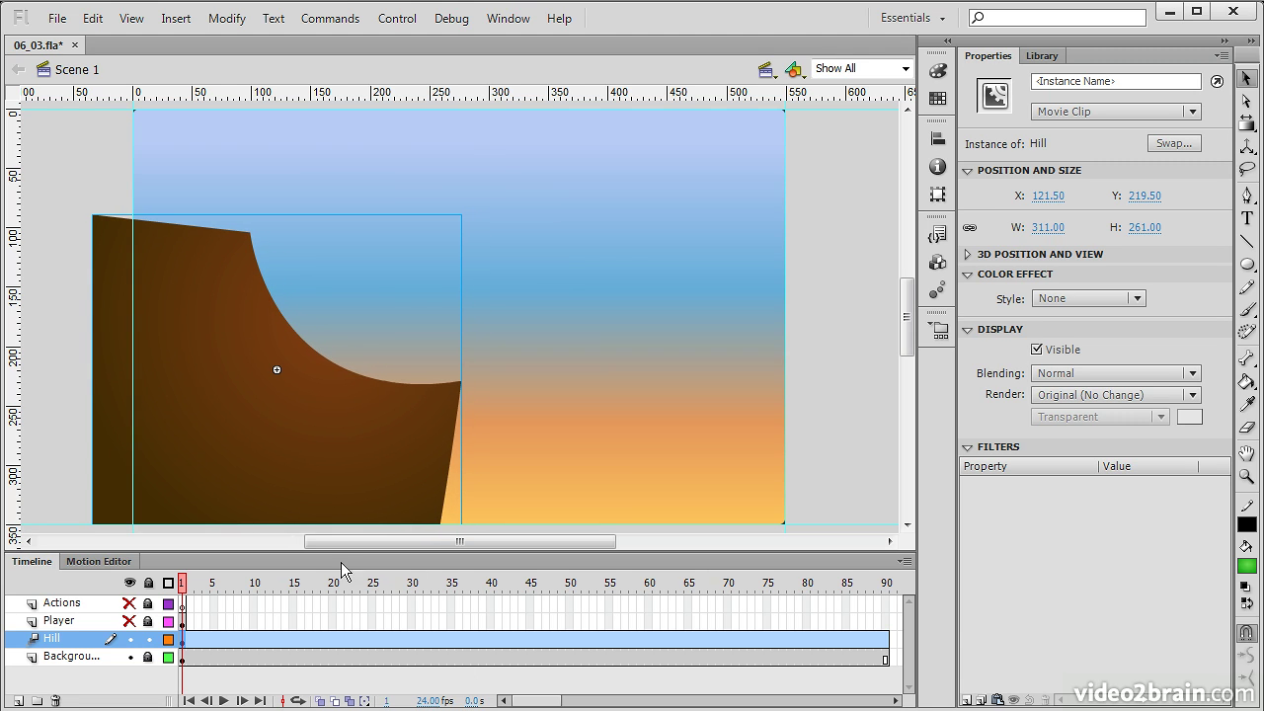
- At frame 30, nudge the hill right back into place, creating a keyframe
click(413, 582)
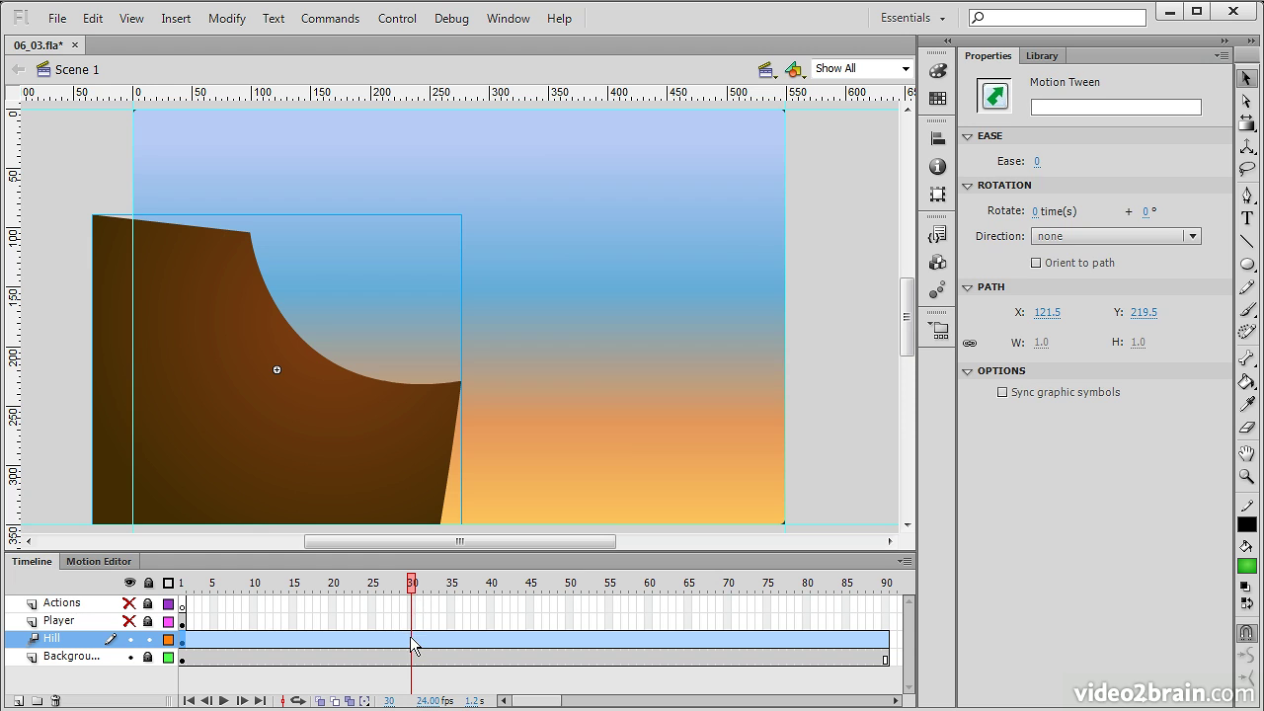
click(390, 489)
key(Right)
key(Right)
key(Right)
key(Right)
key(Right)
key(Right)
key(Right)
key(Right)
key(Right)
key(Right)
key(Right)
key(Right)
key(Right)
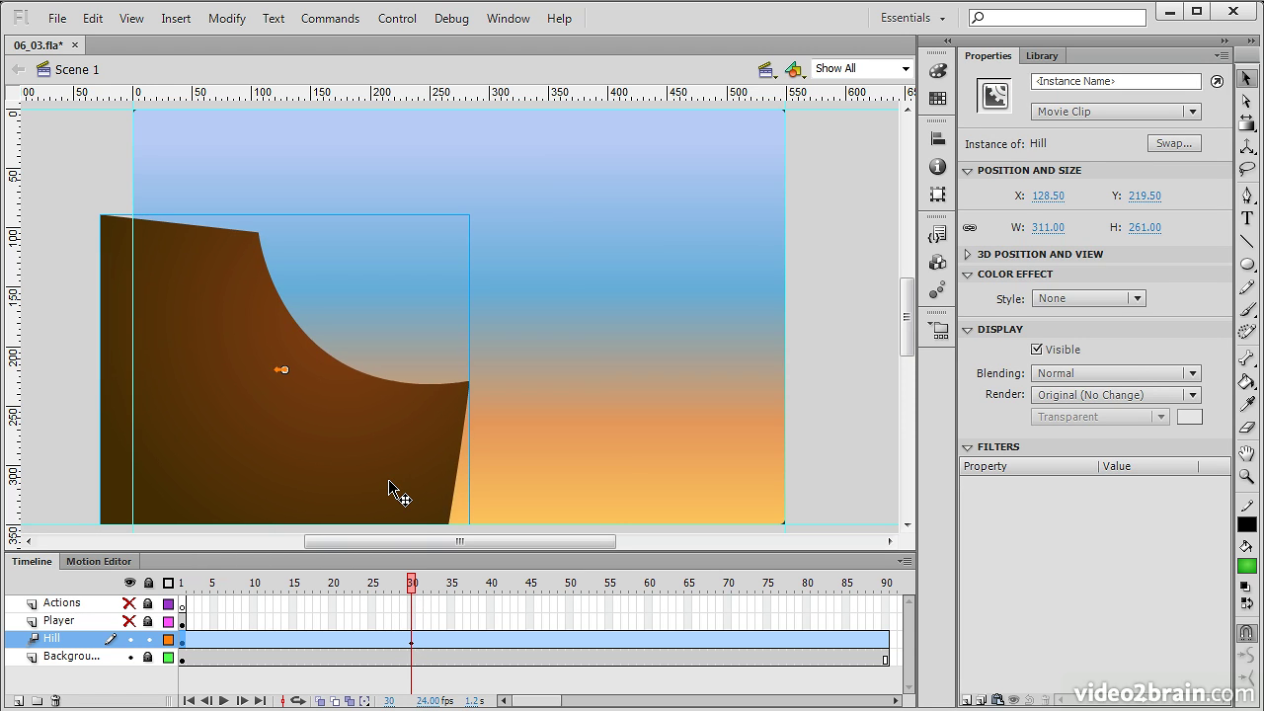
key(Right)
key(Right)
key(Right)
key(Right)
key(Right)
key(Right)
key(Right)
key(Right)
key(Right)
key(Right)
key(Right)
key(Right)
key(Right)
key(Right)
key(Right)
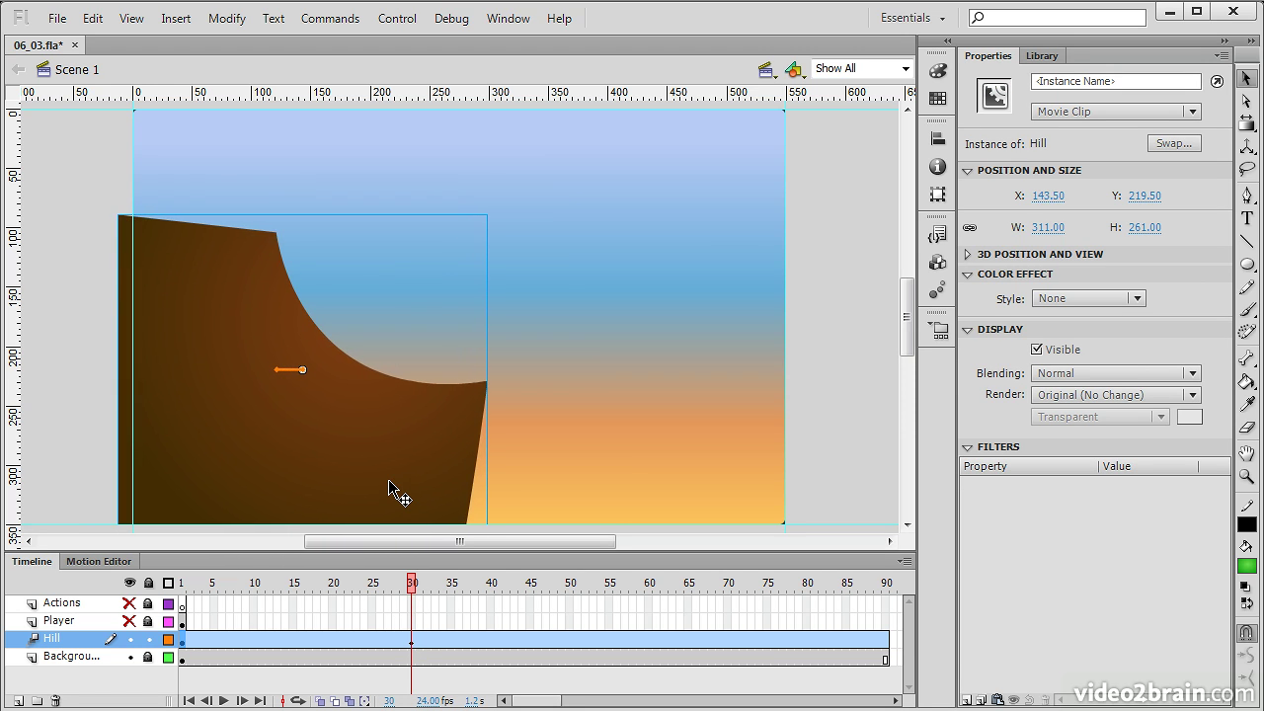
key(Right)
key(Right)
key(Right)
key(Right)
key(Right)
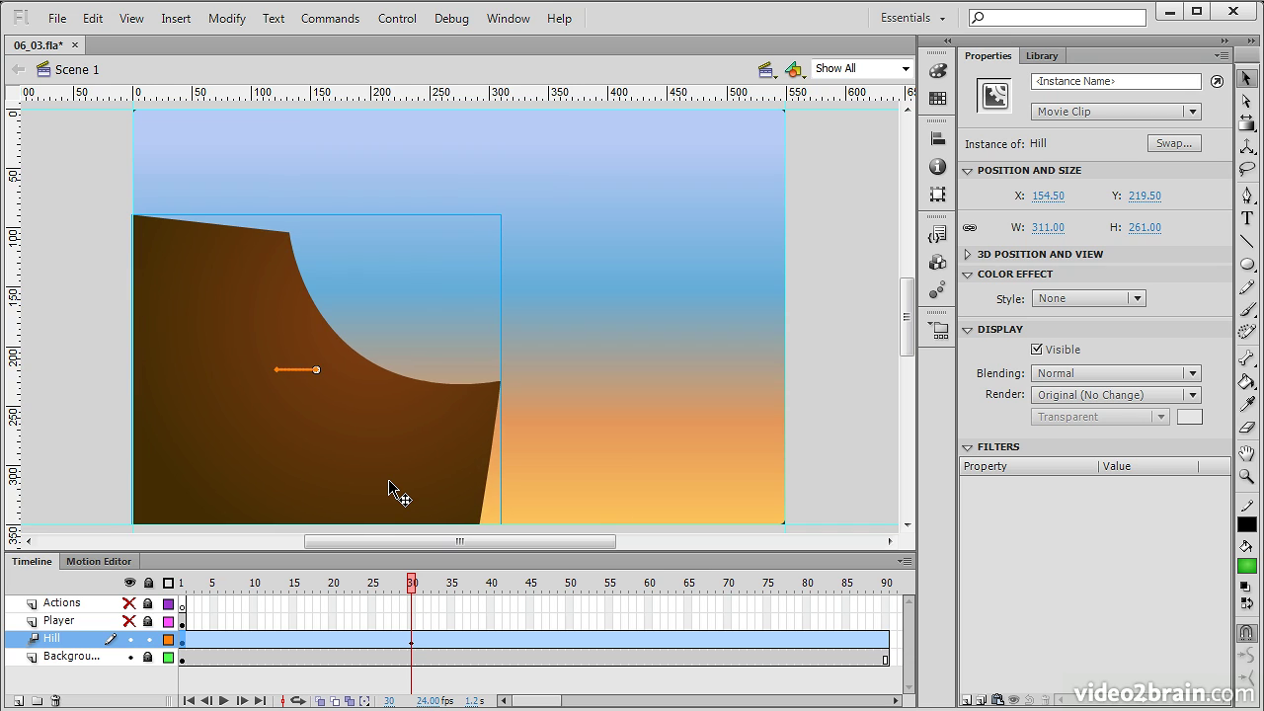
key(Right)
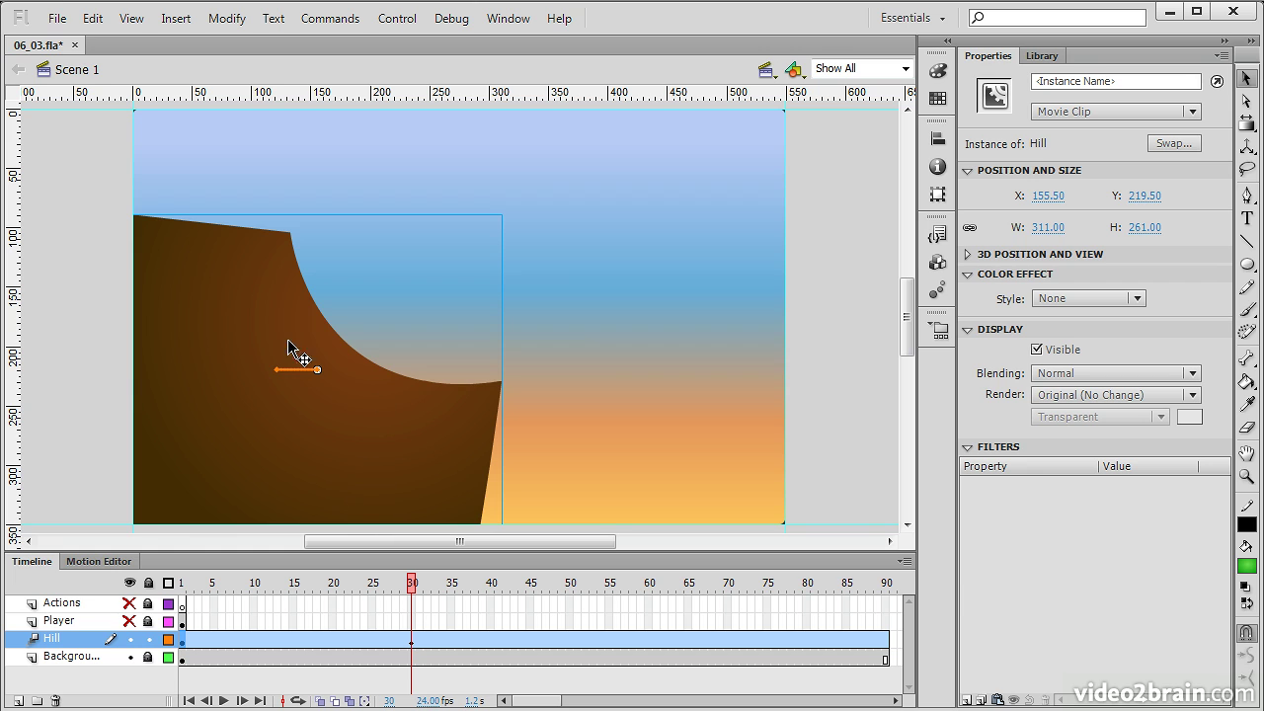
- Scrub through the hill's tween to preview the slide, then save the file
drag(409, 585, 608, 601)
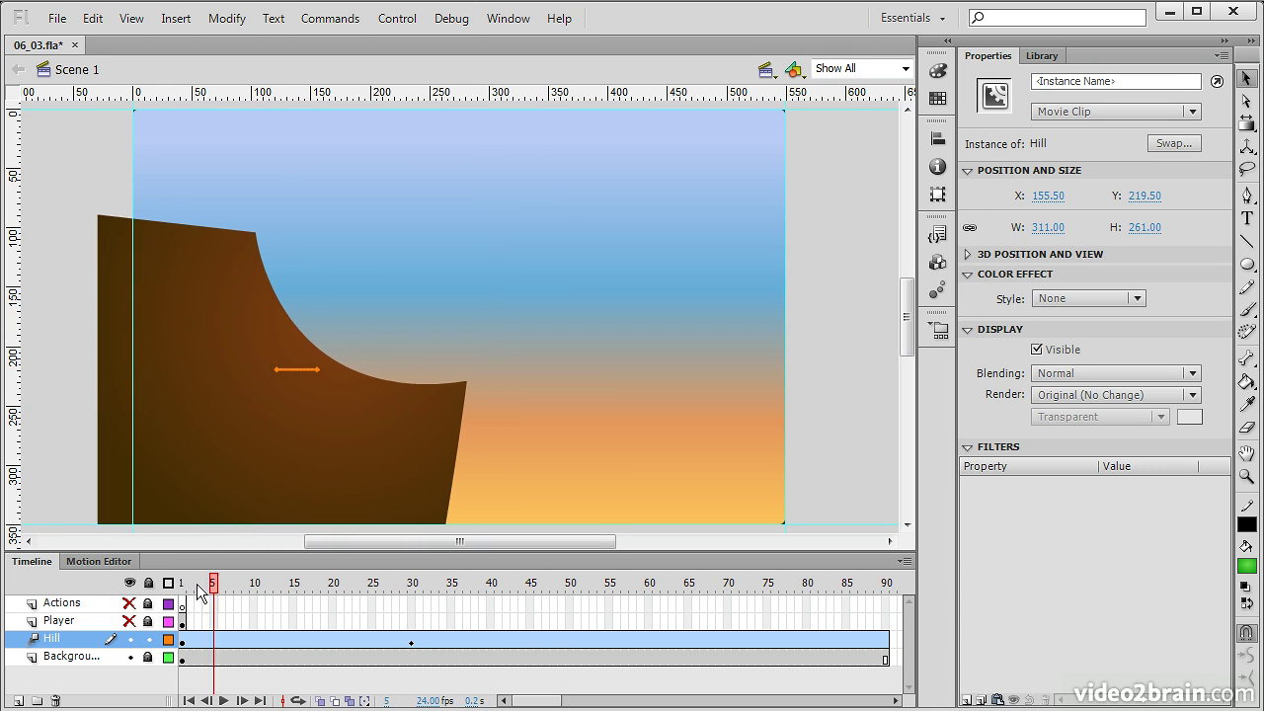
drag(198, 591, 415, 600)
click(412, 639)
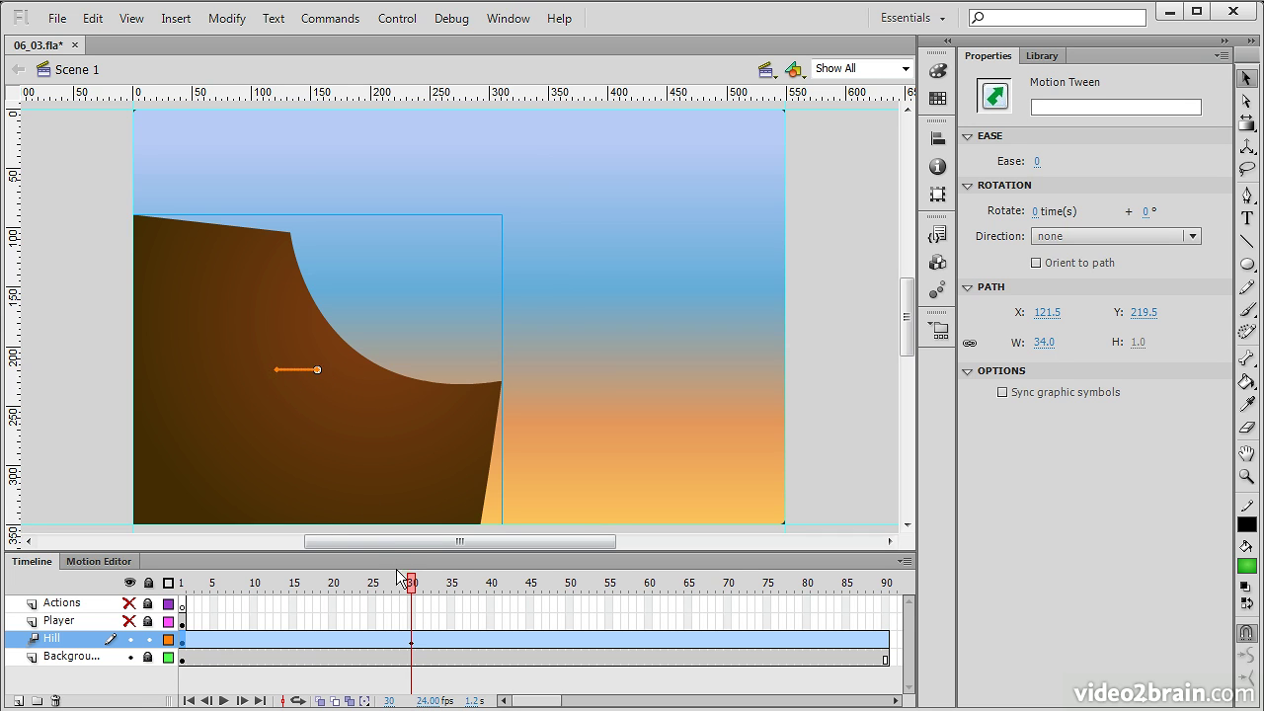
mouse_move(413, 582)
mouse_down()
mouse_move(216, 584)
mouse_move(413, 585)
mouse_up()
key(ctrl+s)
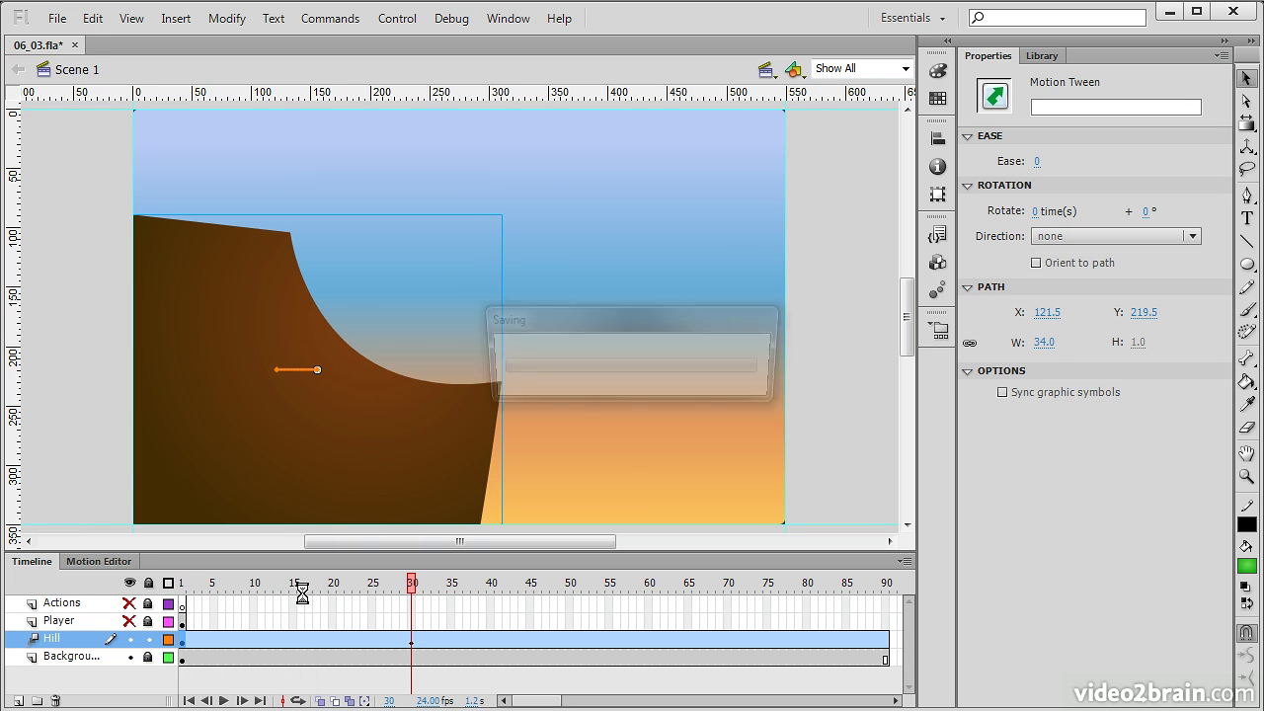
- Lock the Hill layer and make the Player layer visible again
click(148, 643)
drag(556, 703, 568, 703)
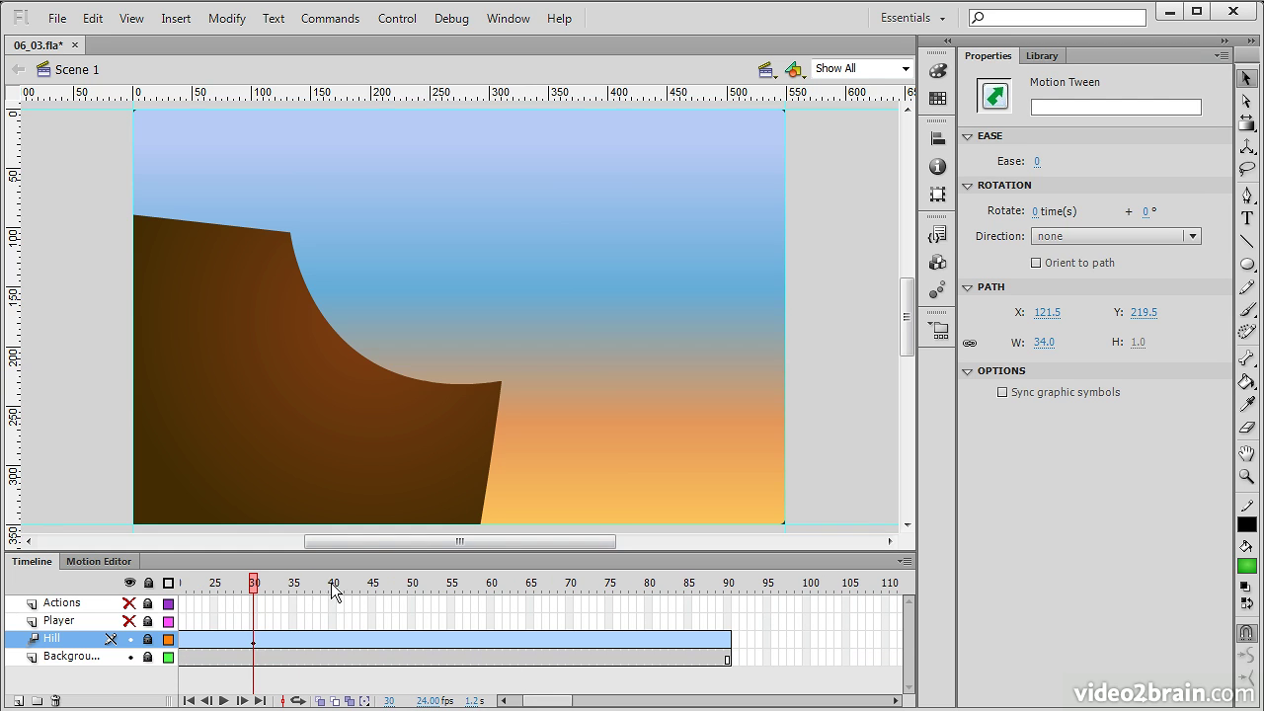
click(333, 583)
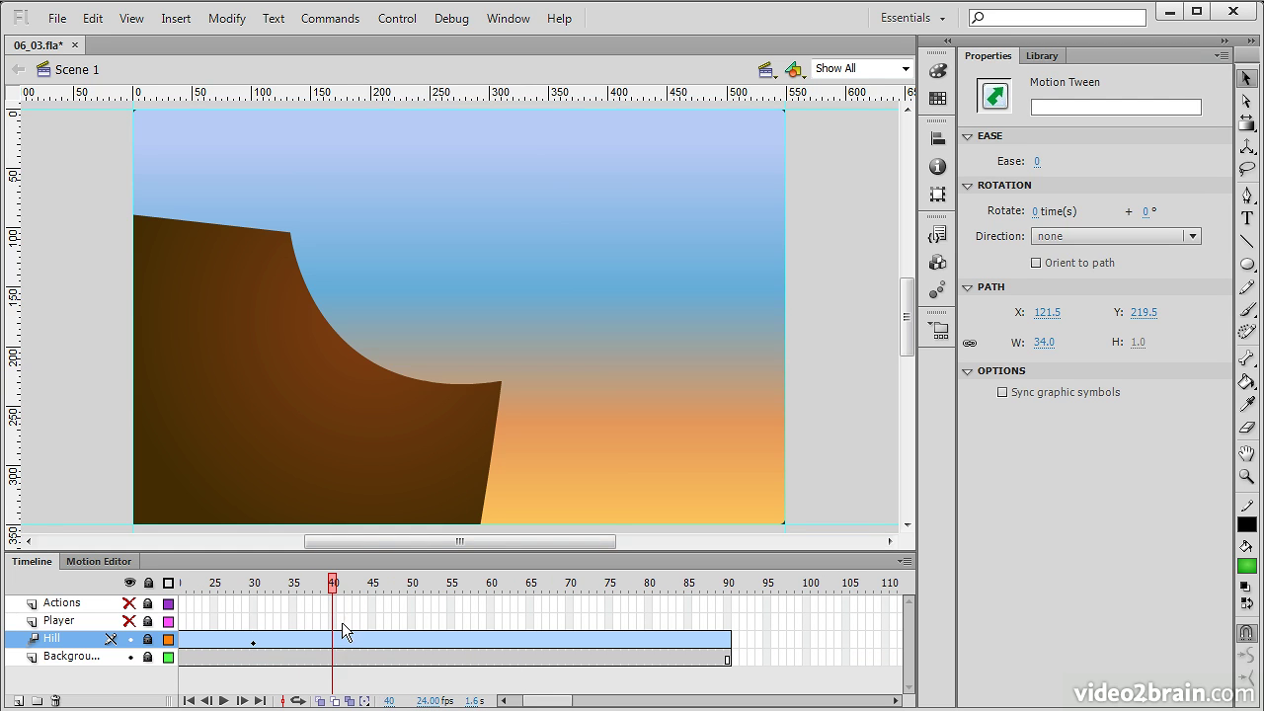
click(130, 620)
- Extend the Player layer's frames to frame 90 with F5
click(728, 621)
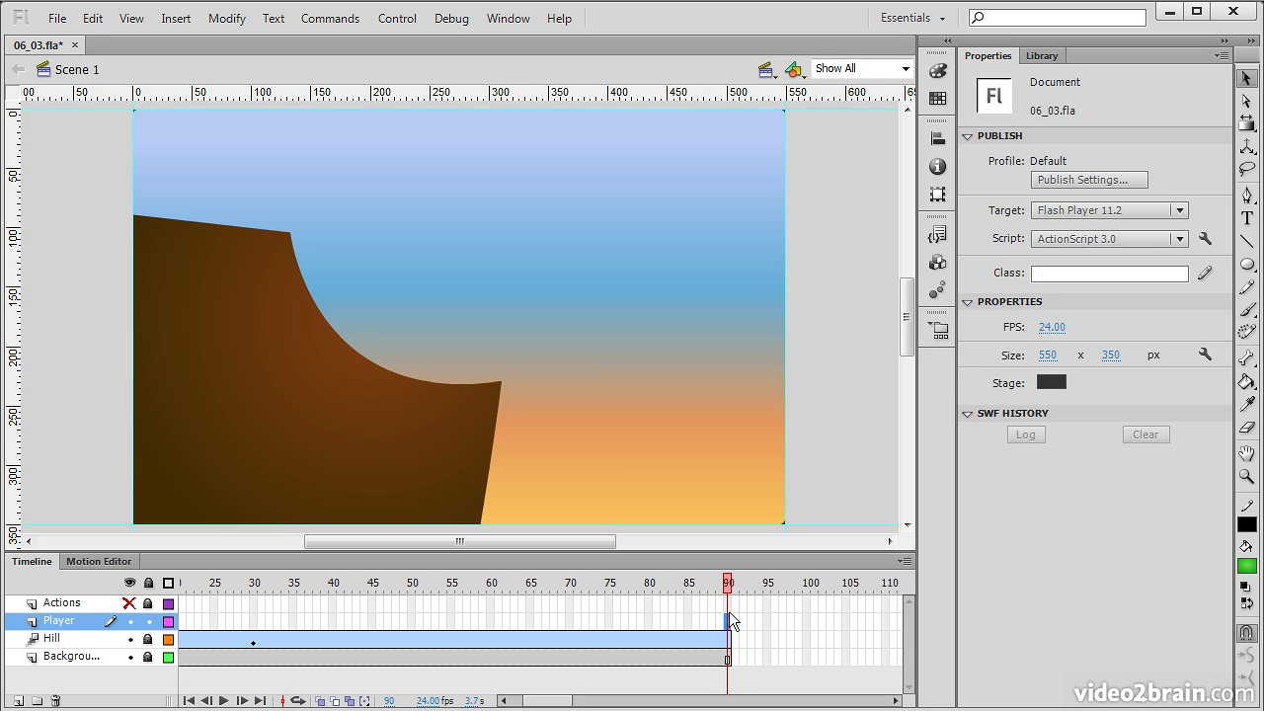
key(F5)
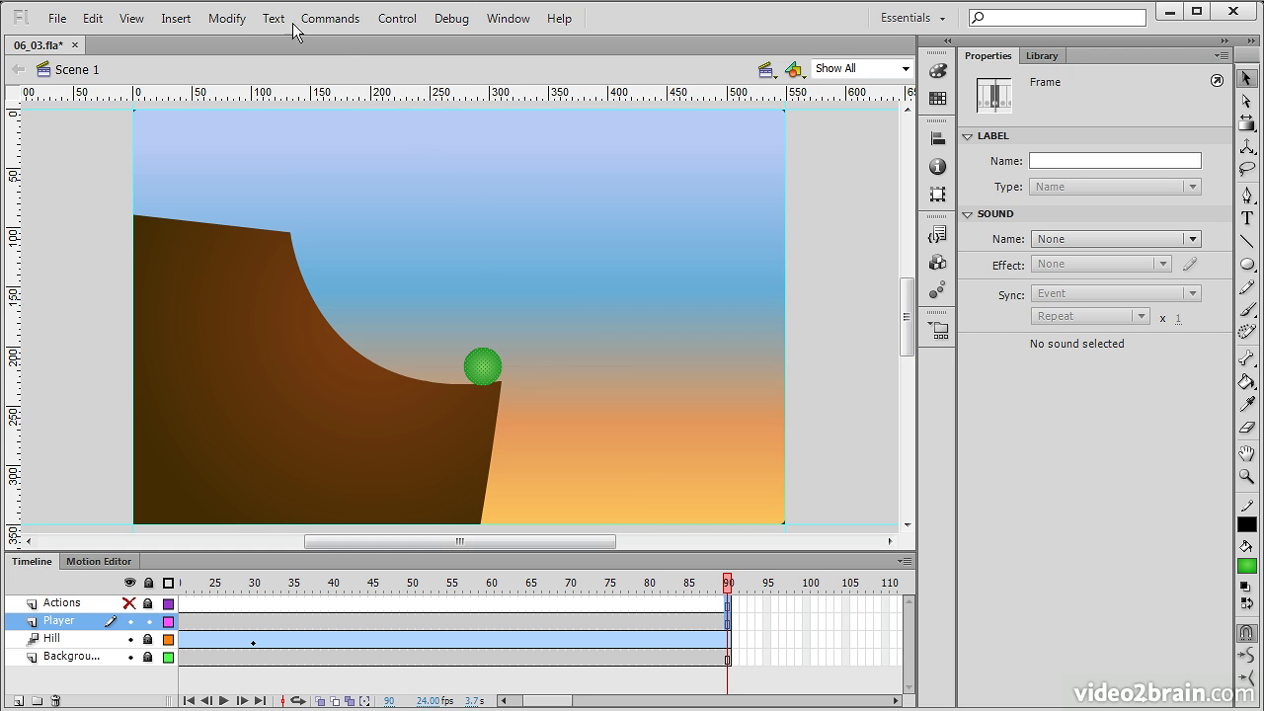
click(182, 20)
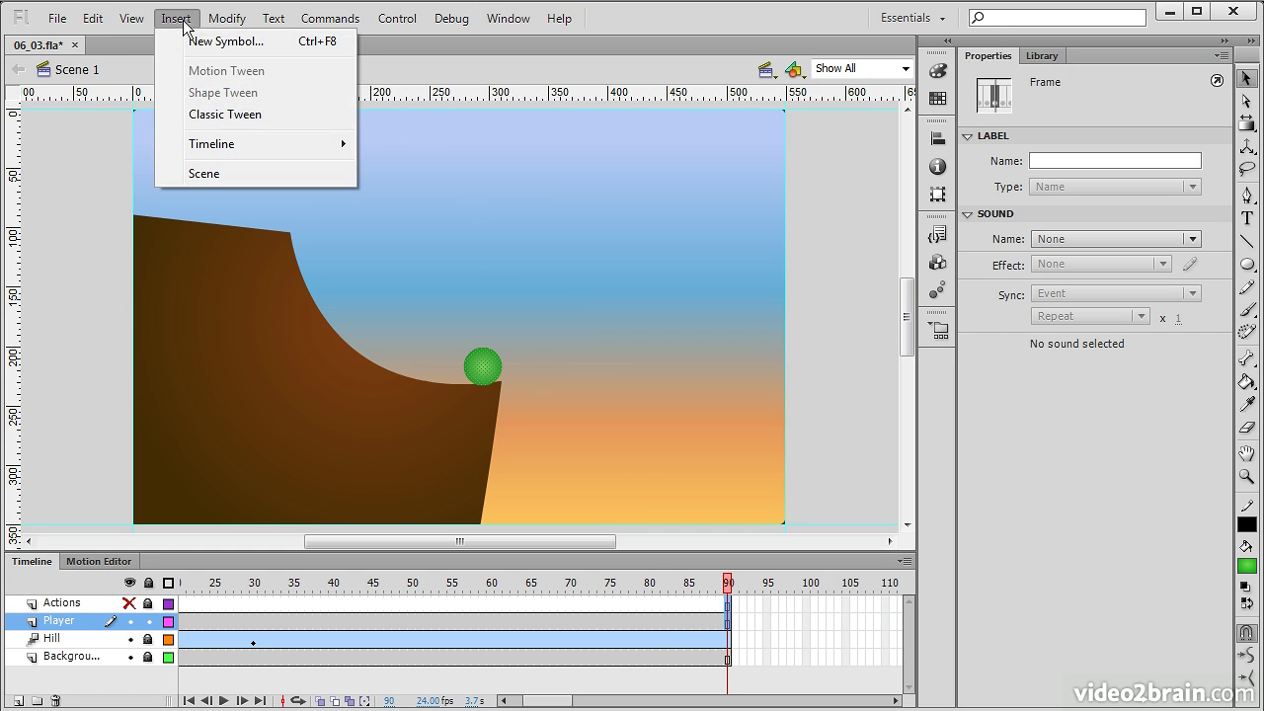
mouse_move(266, 146)
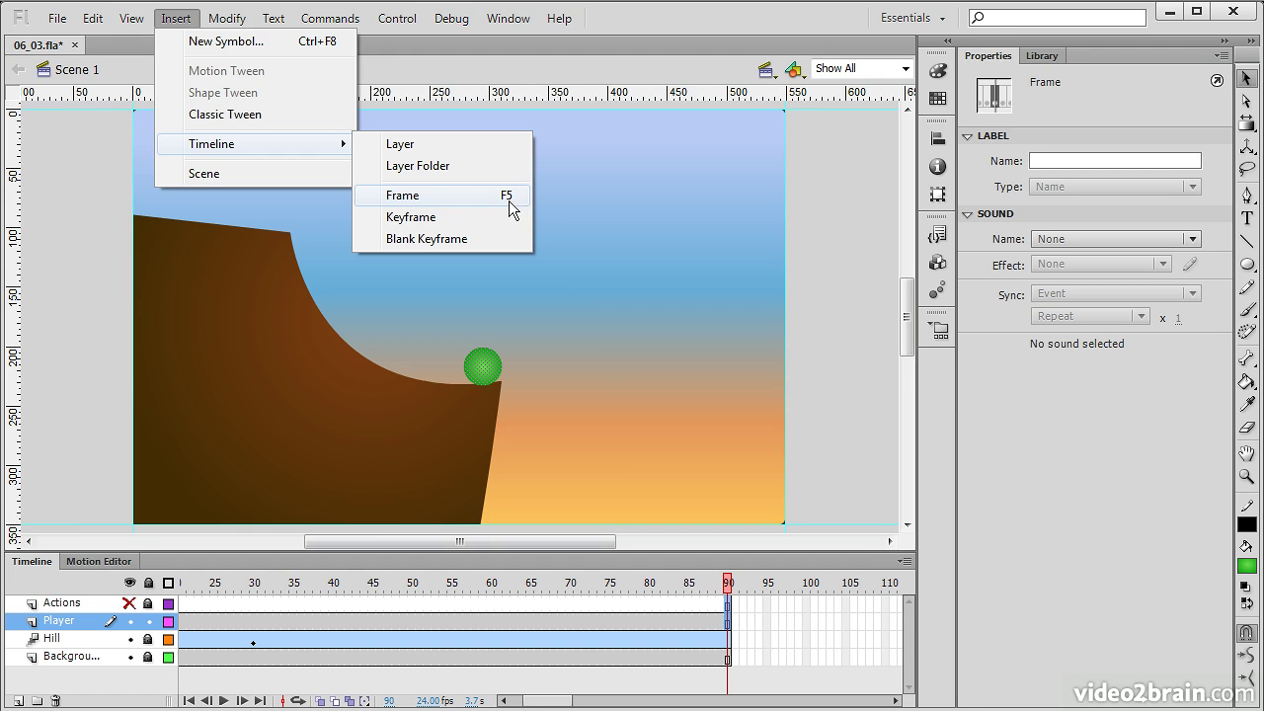
click(874, 418)
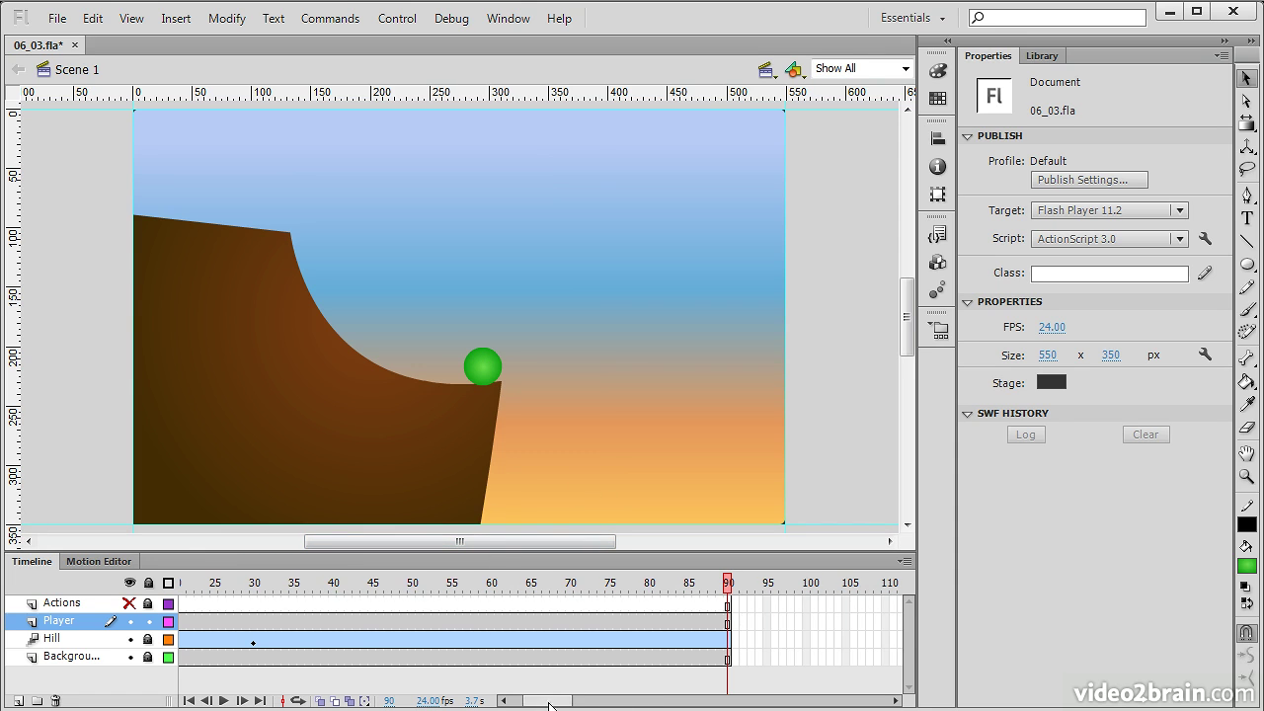
drag(550, 705, 531, 704)
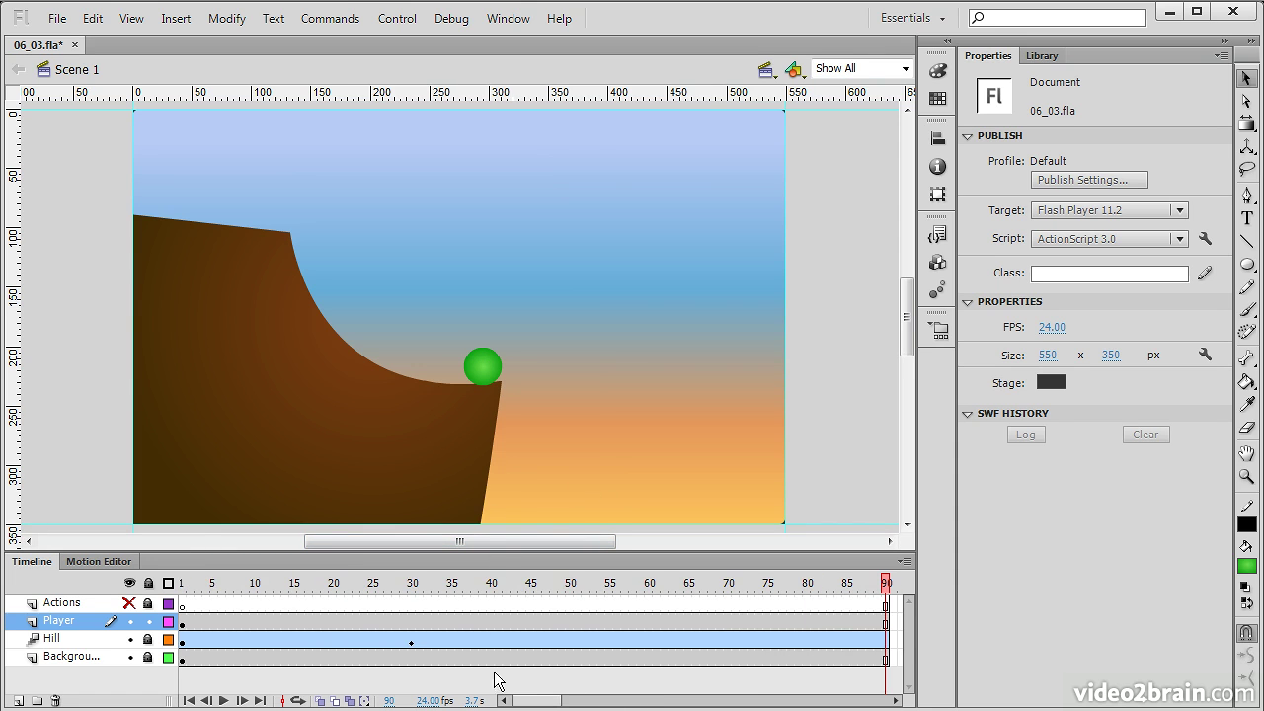
- Convert the green ball into a Movie Clip symbol named 'Player'
click(483, 367)
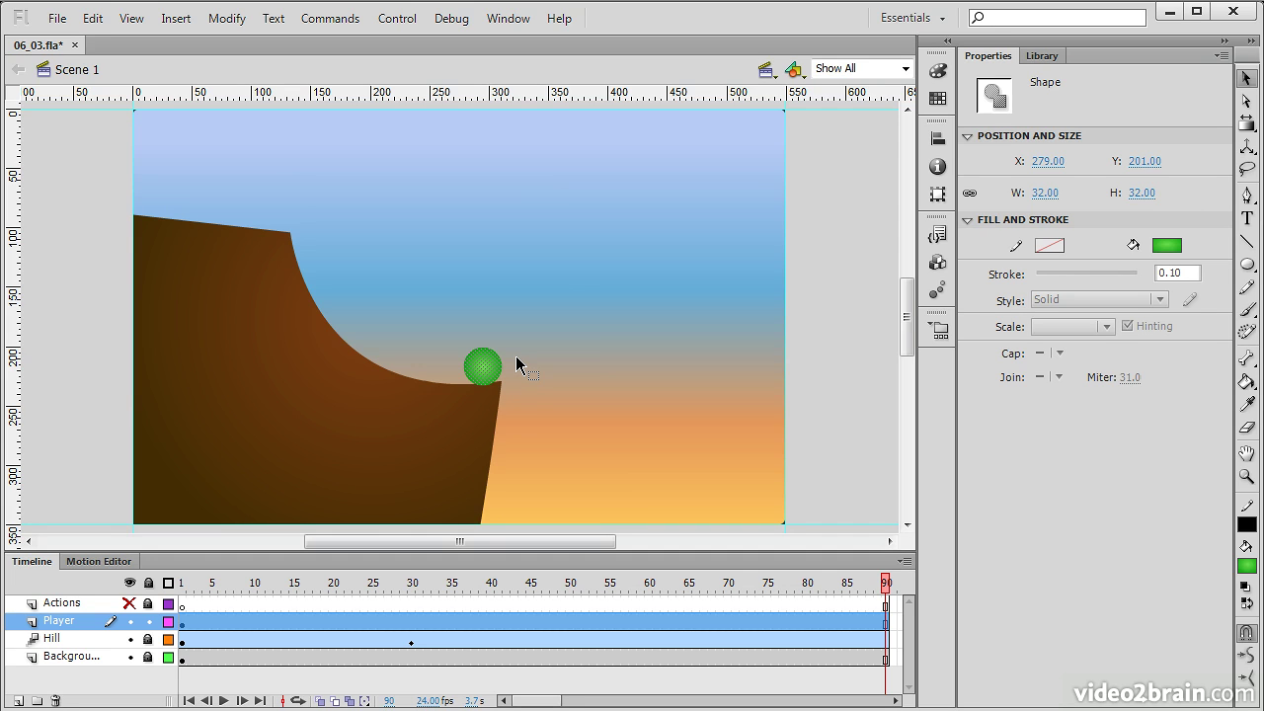
click(221, 23)
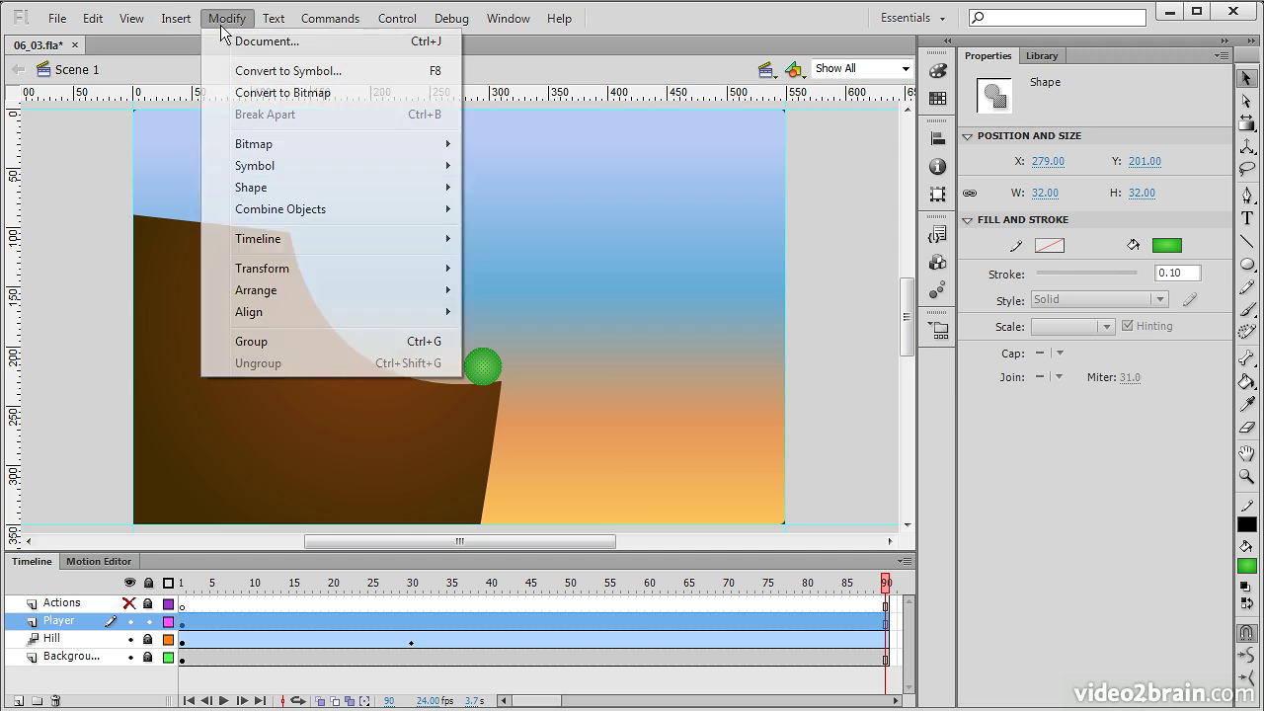
click(326, 73)
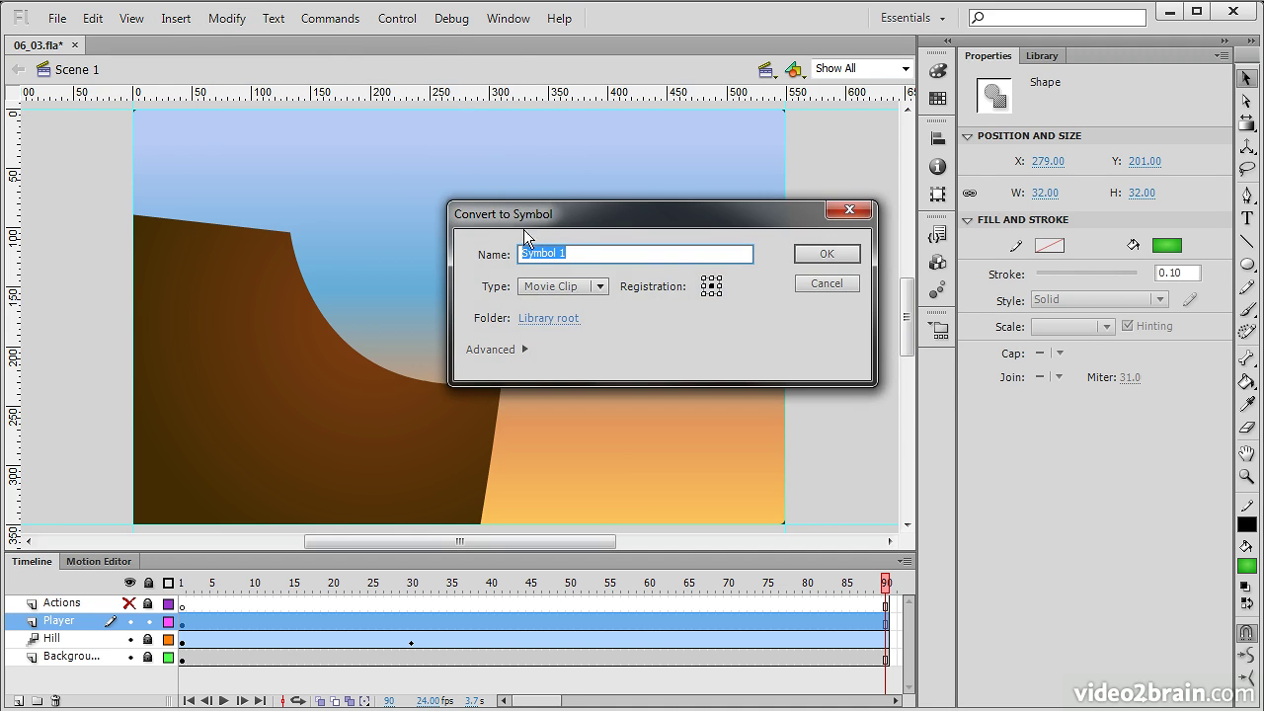
text(Player)
click(830, 257)
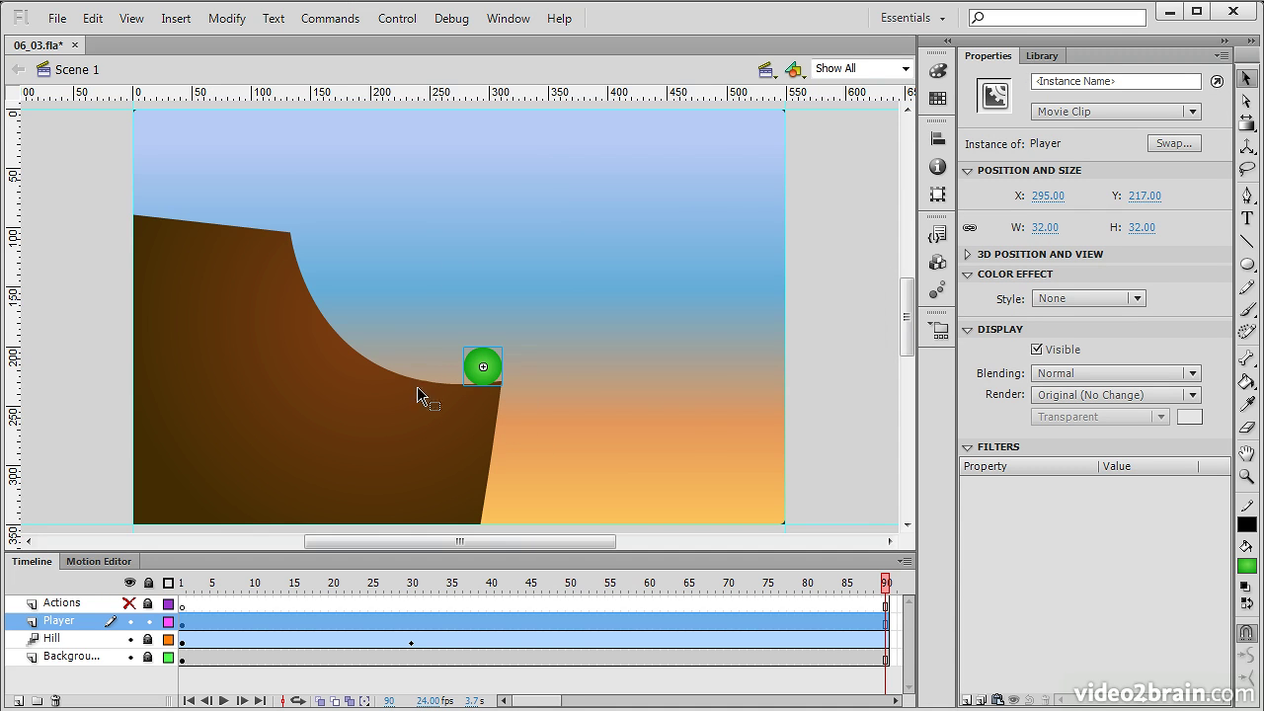
- Move the ball off-stage to the top-left sky and add a motion tween to the Player layer
drag(480, 369, 85, 188)
click(237, 623)
right_click(231, 624)
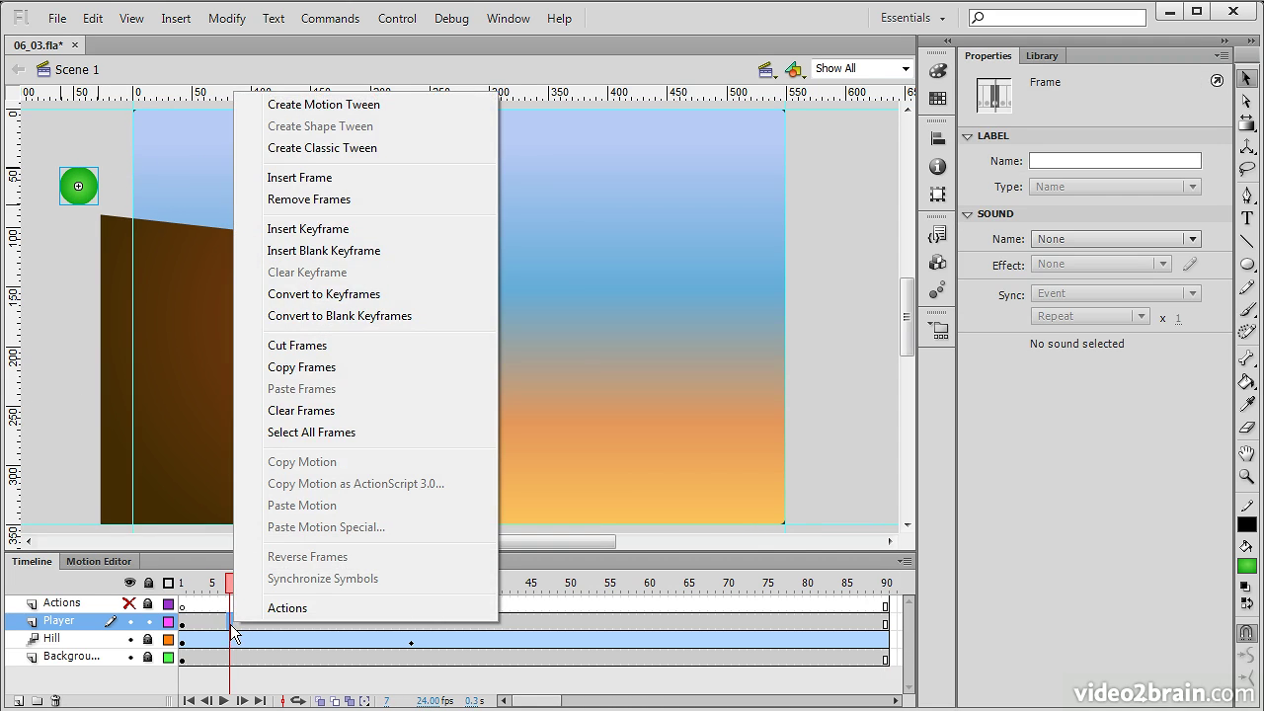
click(337, 105)
- Scrub the Player tween past the frame-40 keyframe and park on frame 70
drag(235, 595, 493, 588)
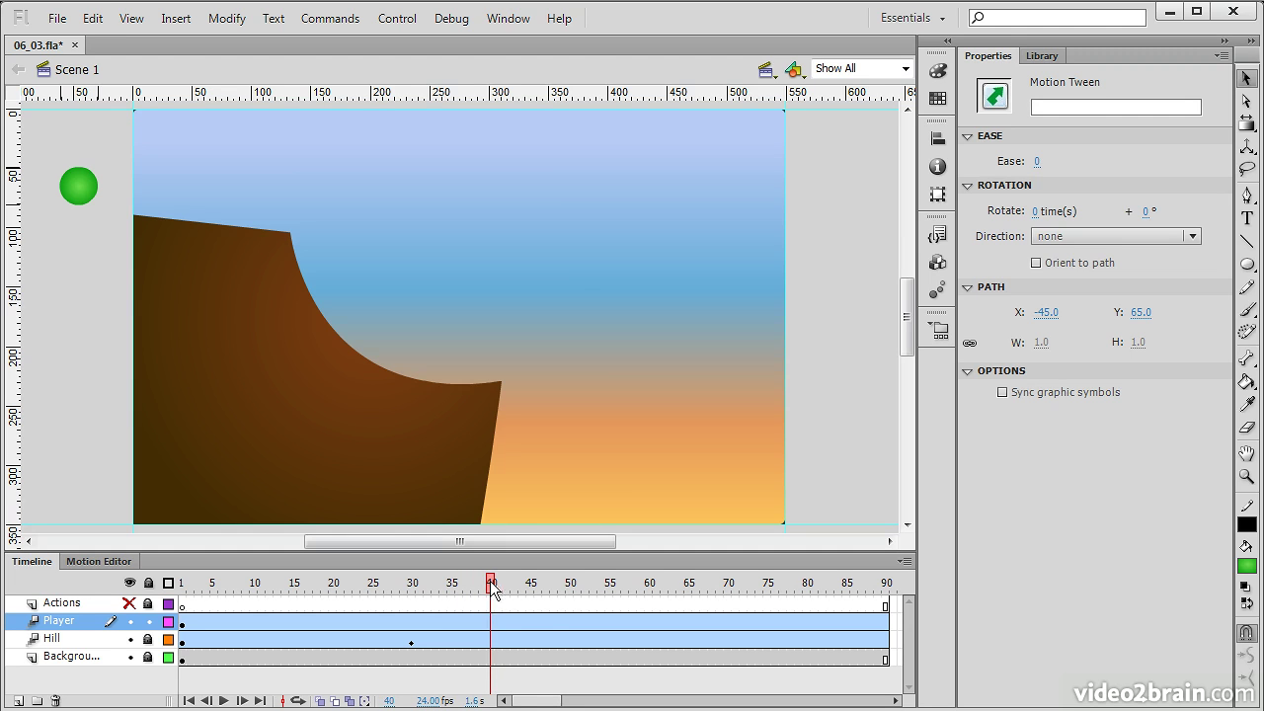
click(79, 193)
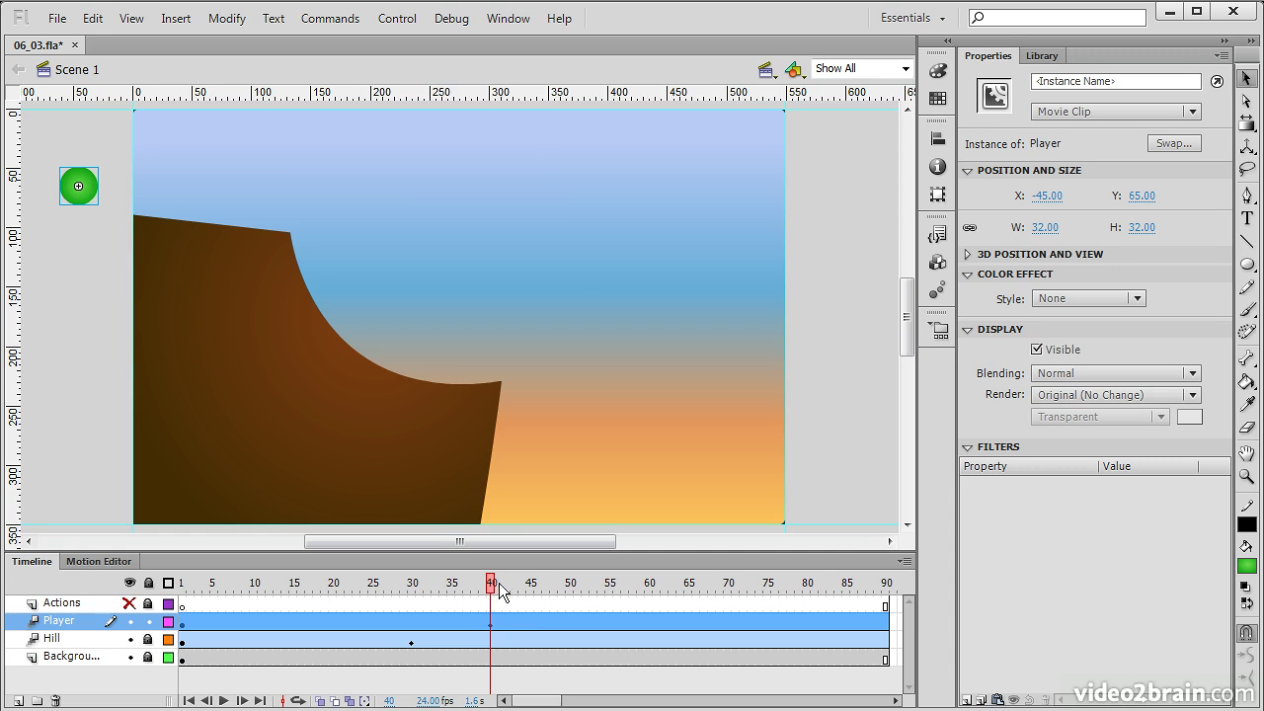
click(490, 626)
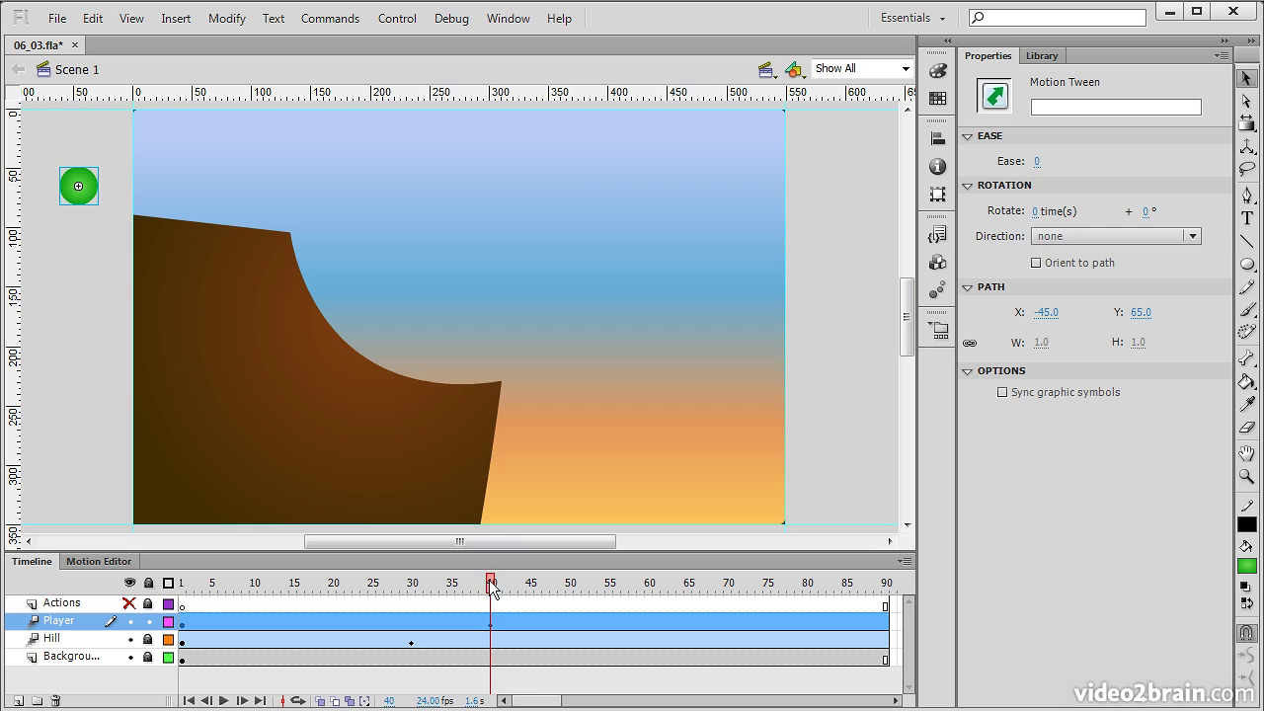
drag(493, 585, 733, 598)
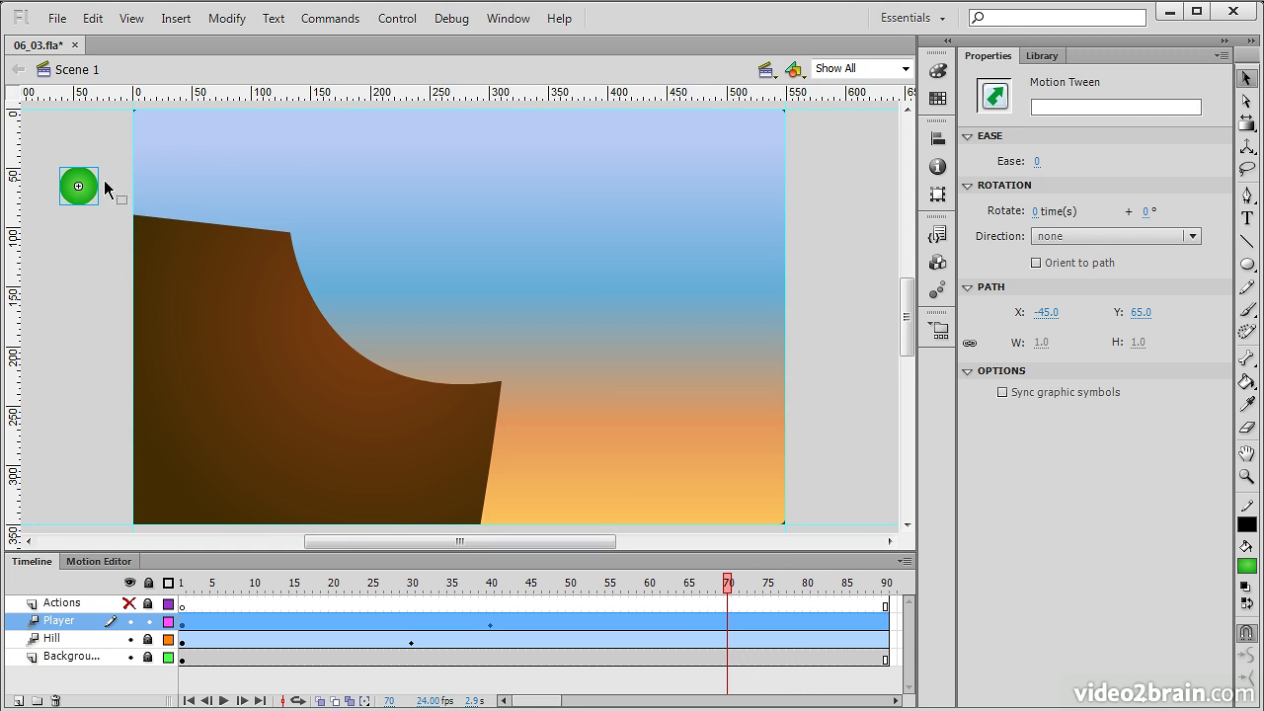
- Place the ball on the hilltop at frame 70 and scrub to check its motion path
drag(93, 195, 286, 209)
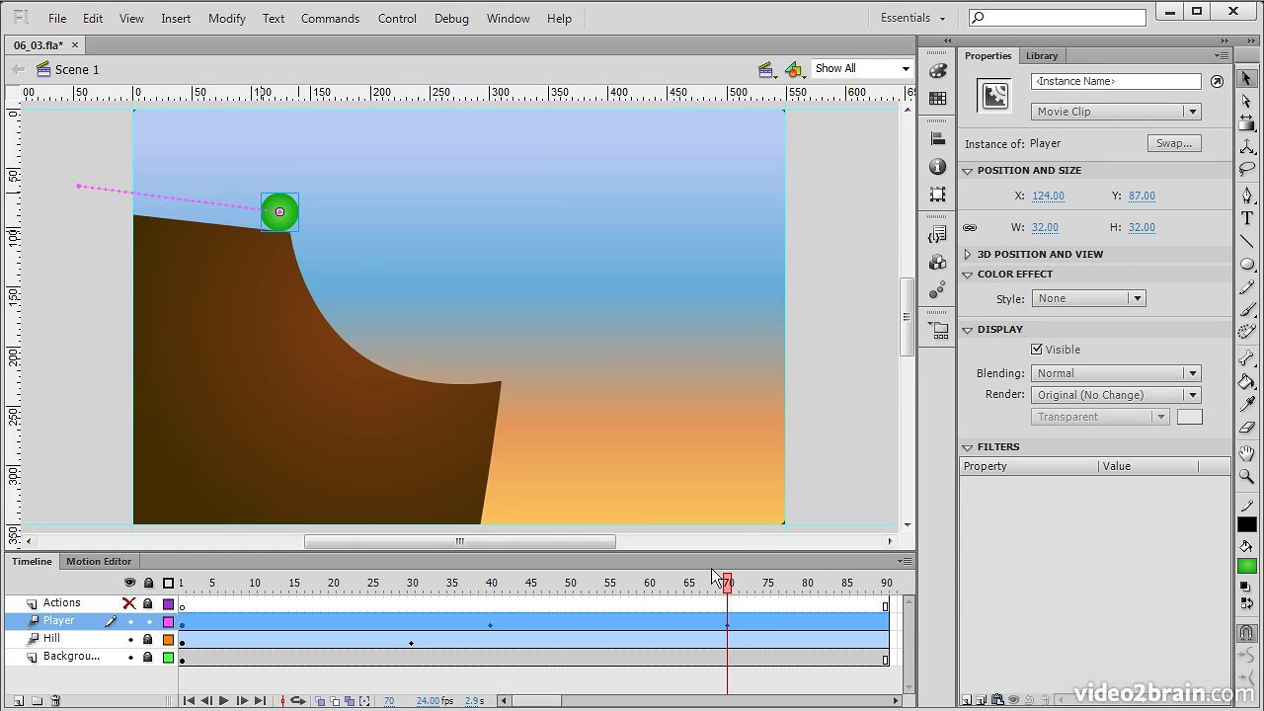
drag(728, 583, 489, 589)
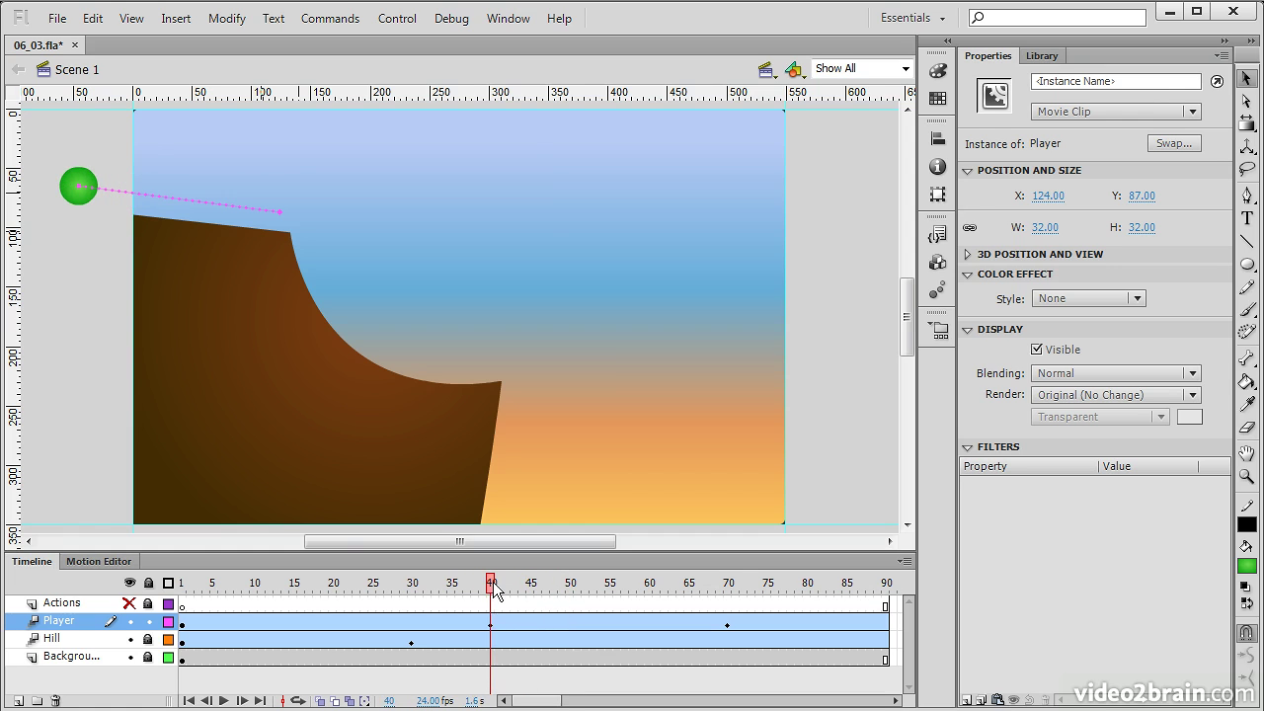
click(490, 622)
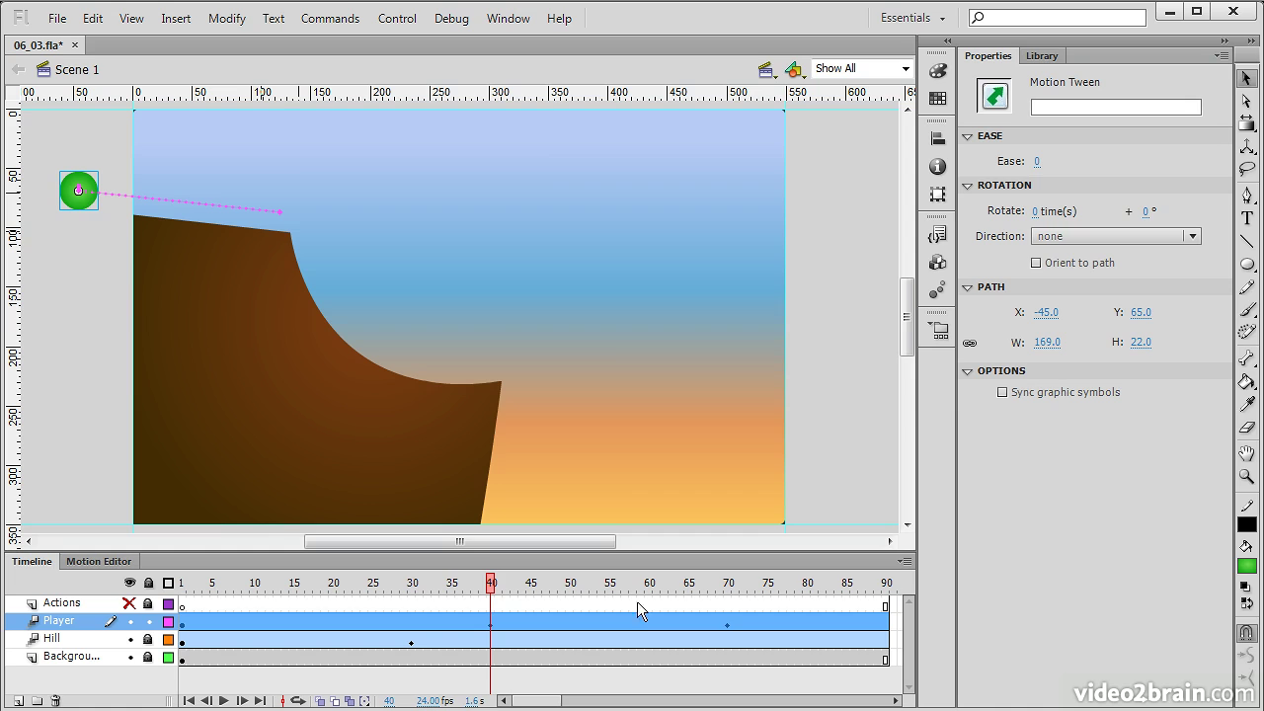
drag(491, 582, 729, 638)
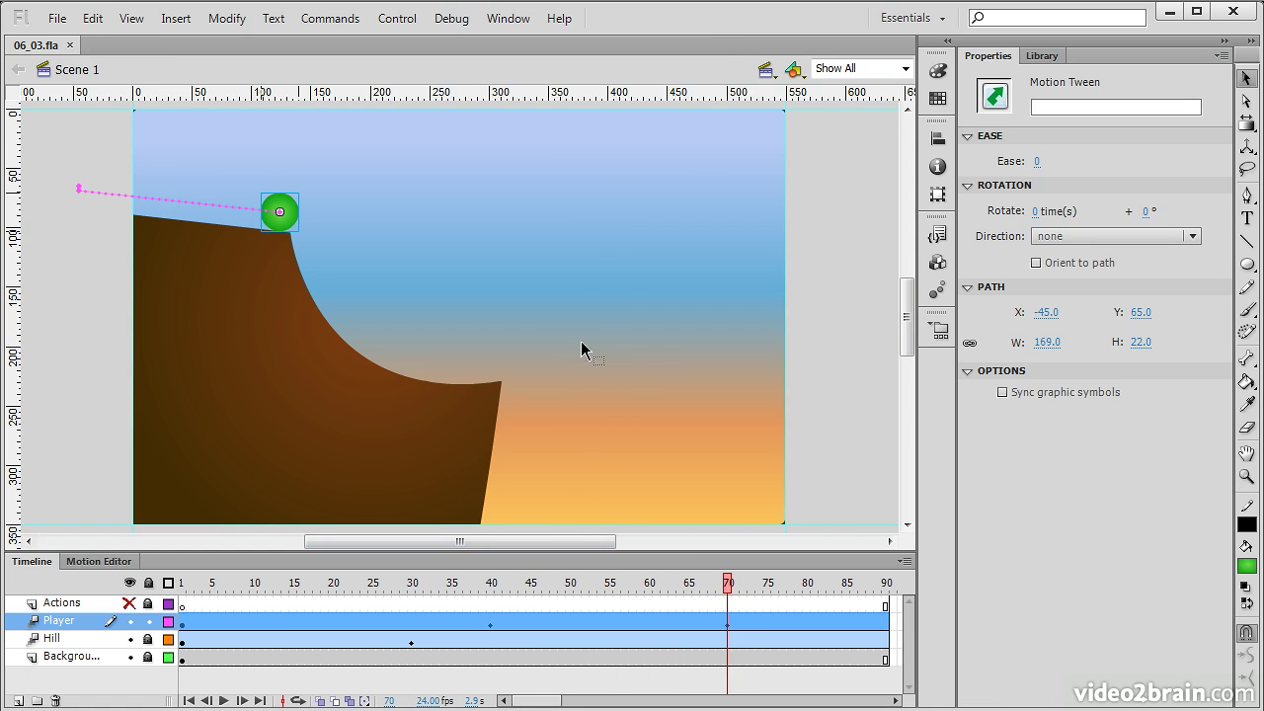
click(401, 22)
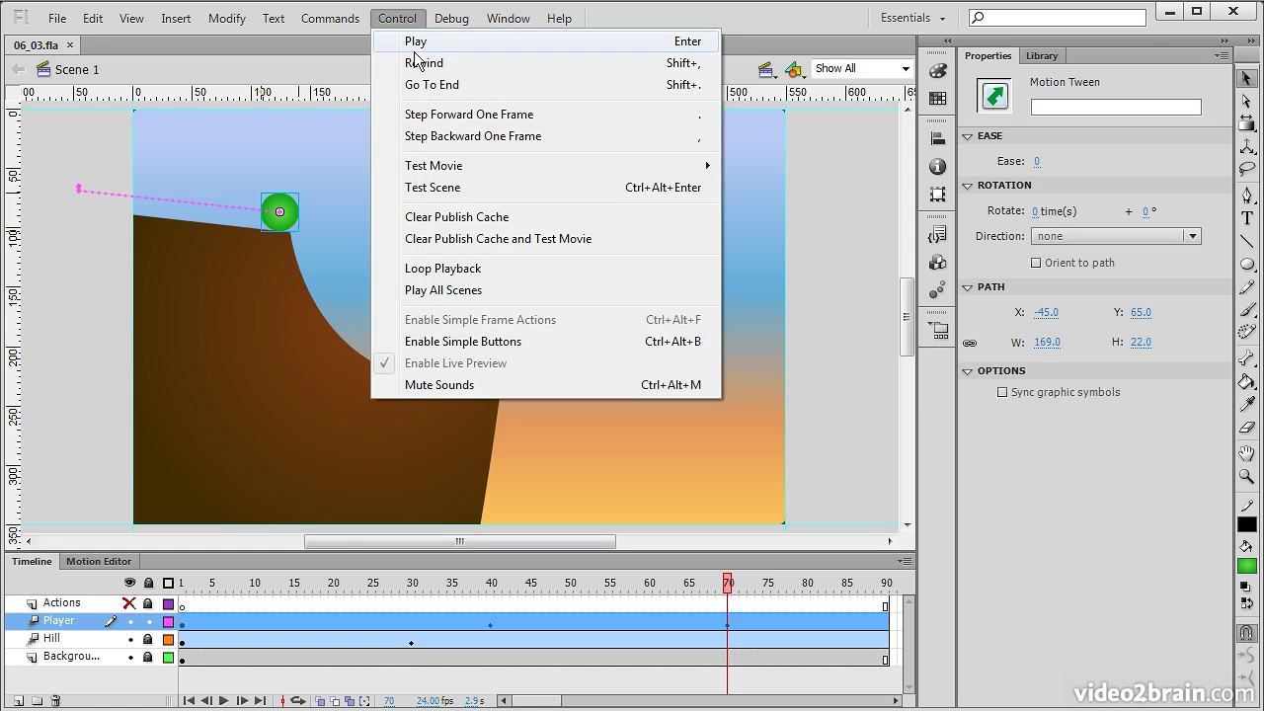
mouse_move(505, 166)
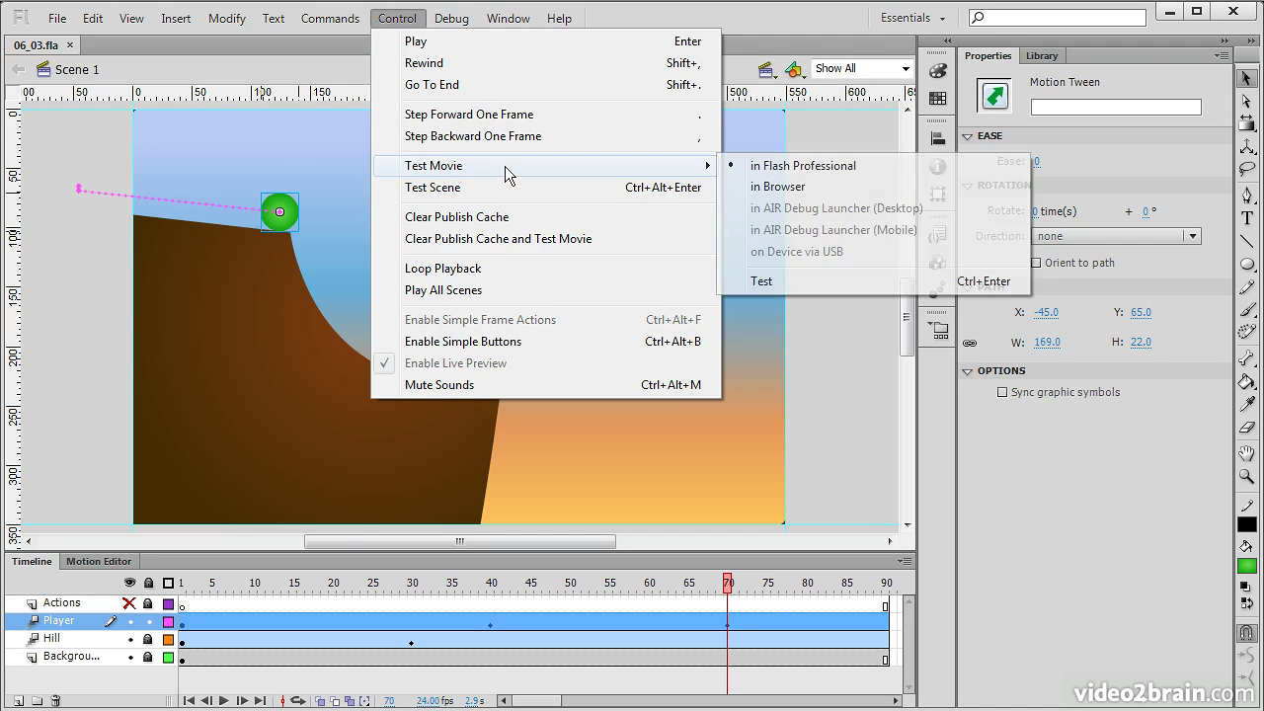
click(784, 281)
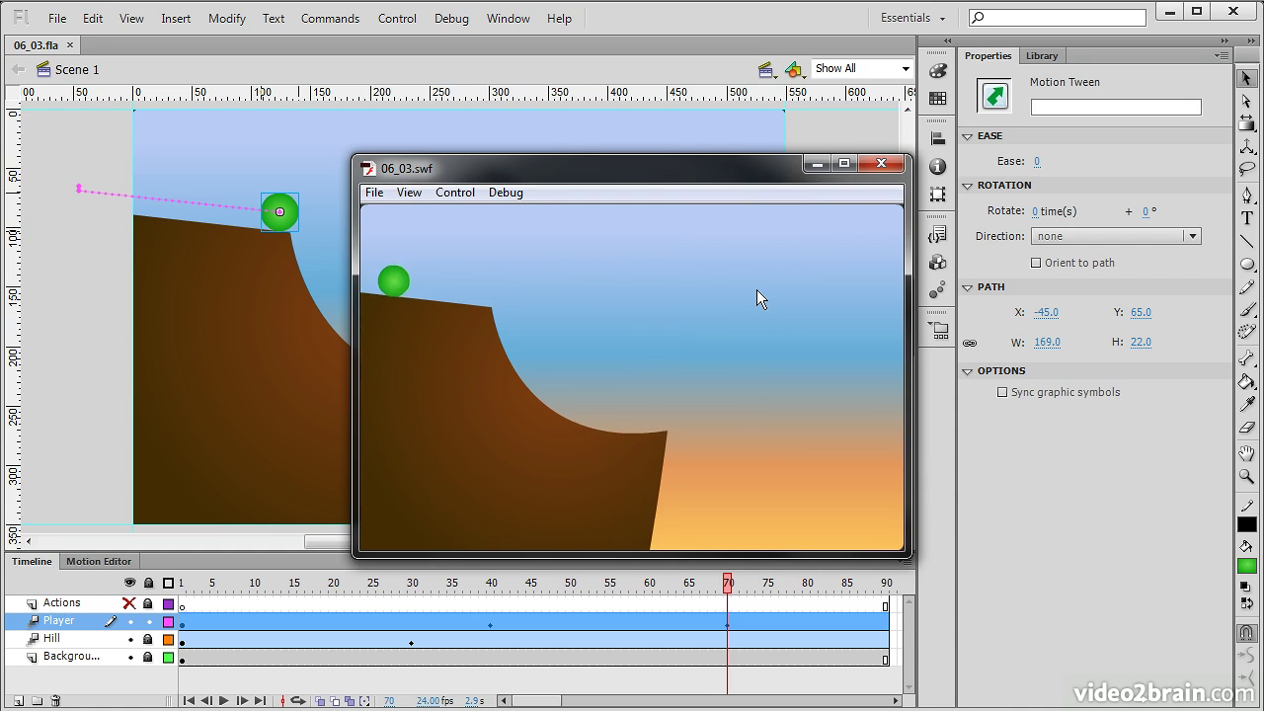
click(881, 163)
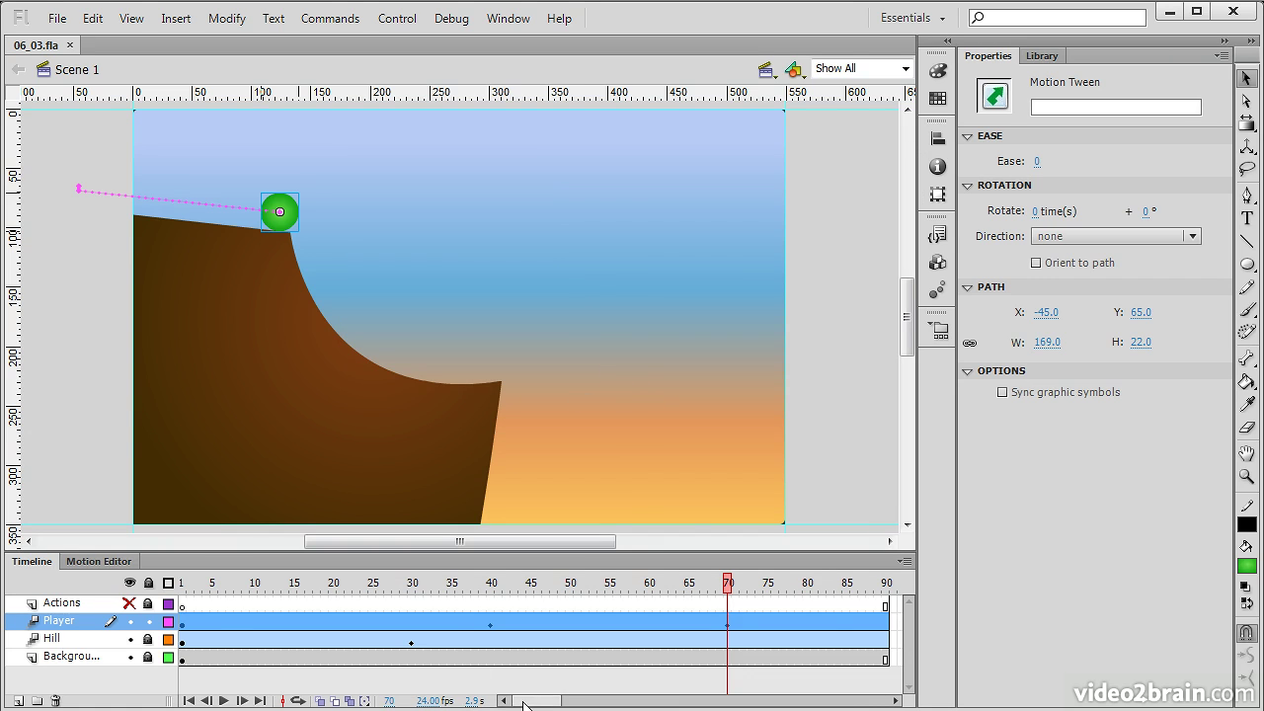
drag(523, 703, 562, 703)
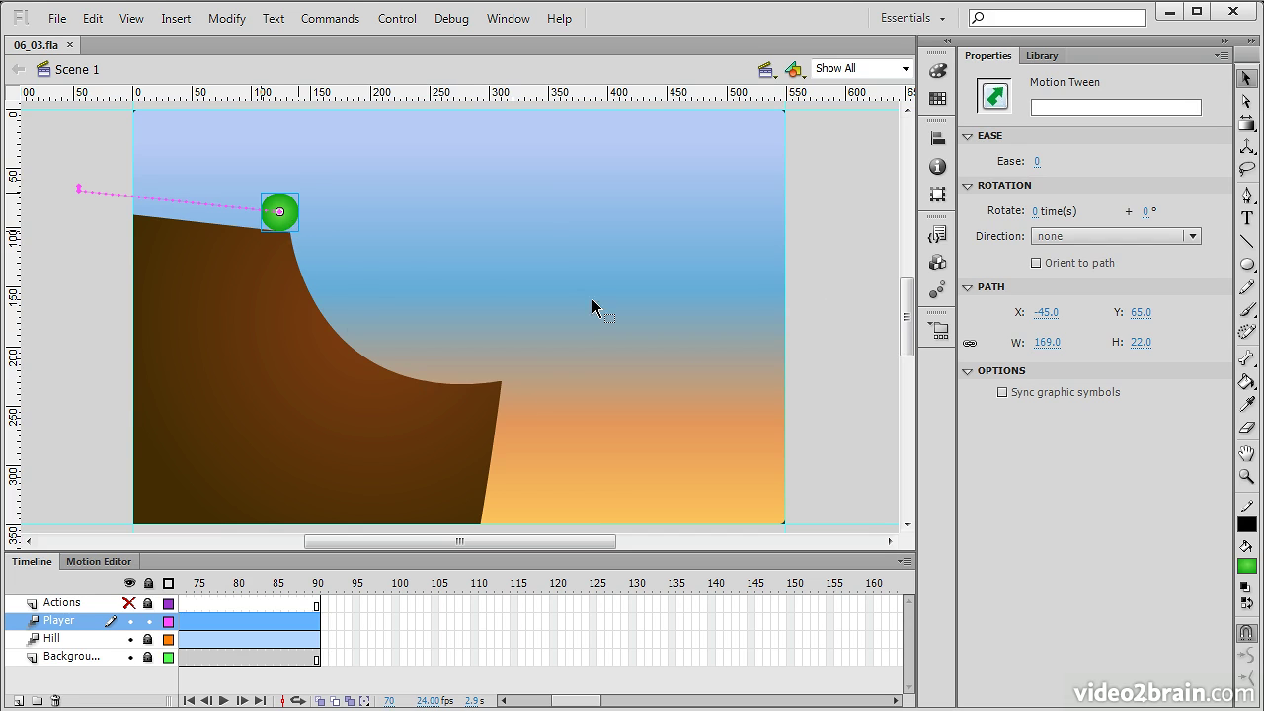
- Extend the frames on all layers to frame 150
mouse_move(579, 706)
mouse_down()
mouse_move(536, 705)
mouse_move(573, 708)
mouse_up()
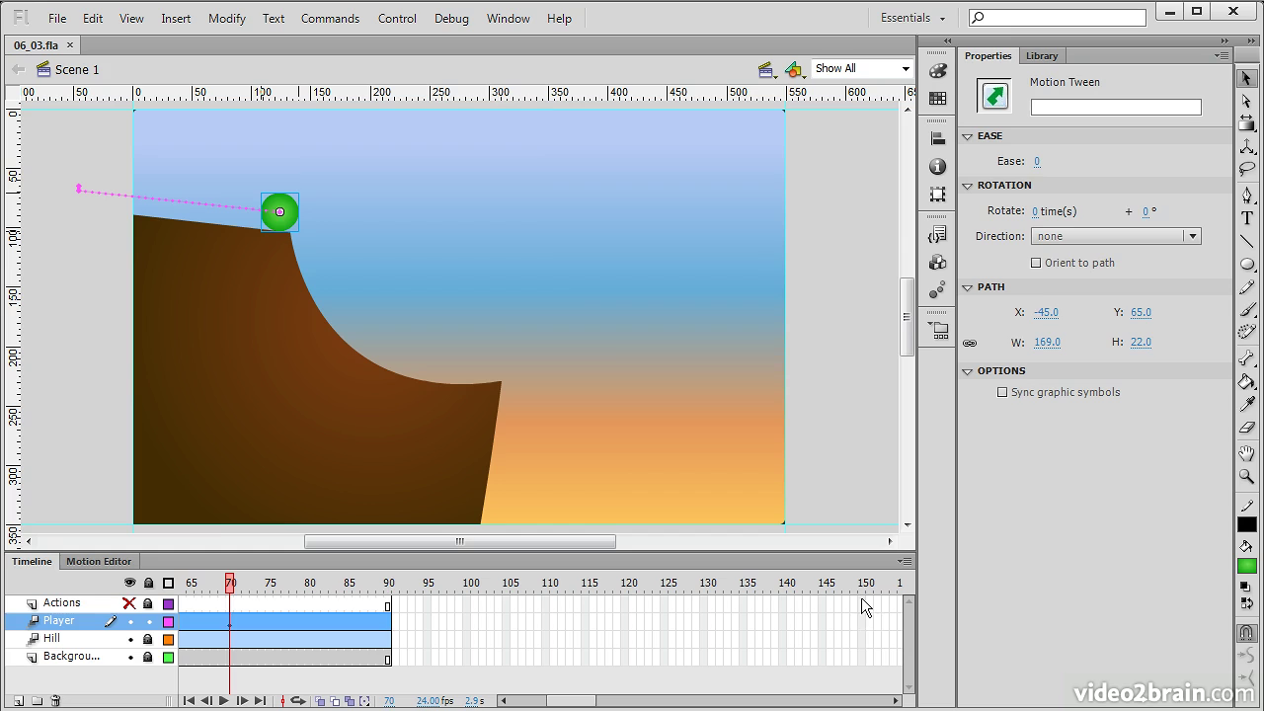
drag(861, 598, 867, 644)
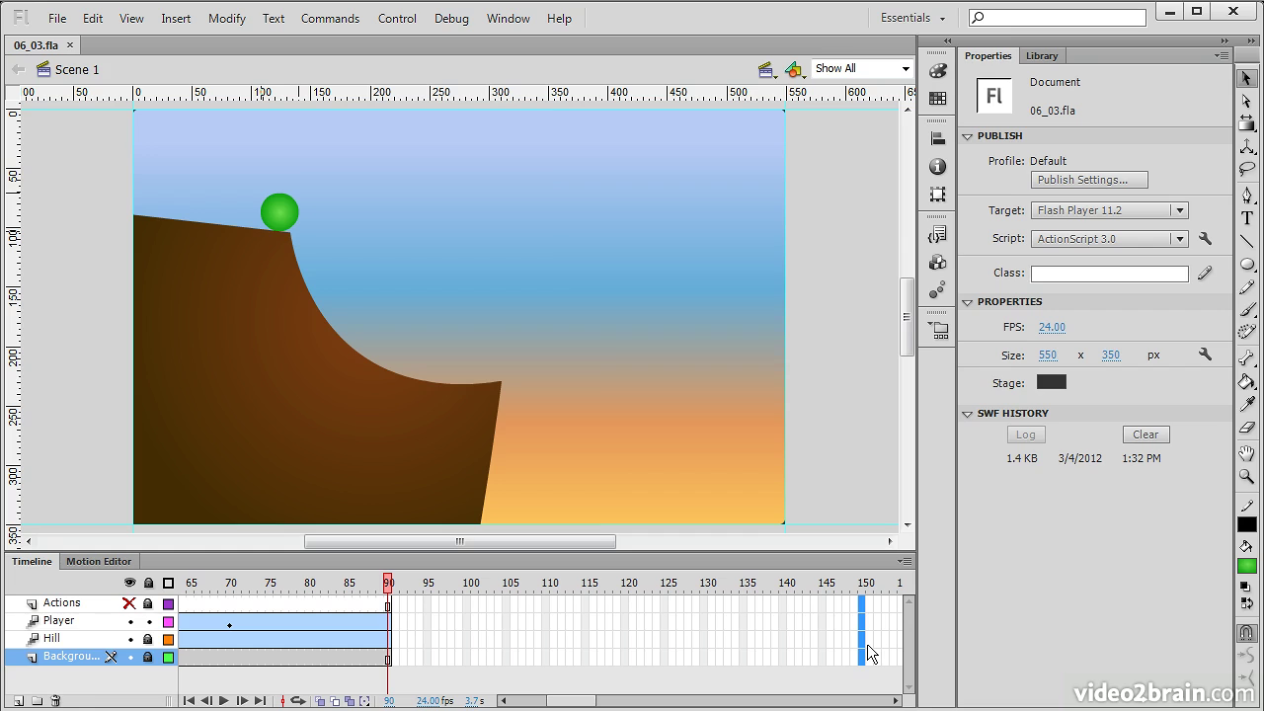
key(F5)
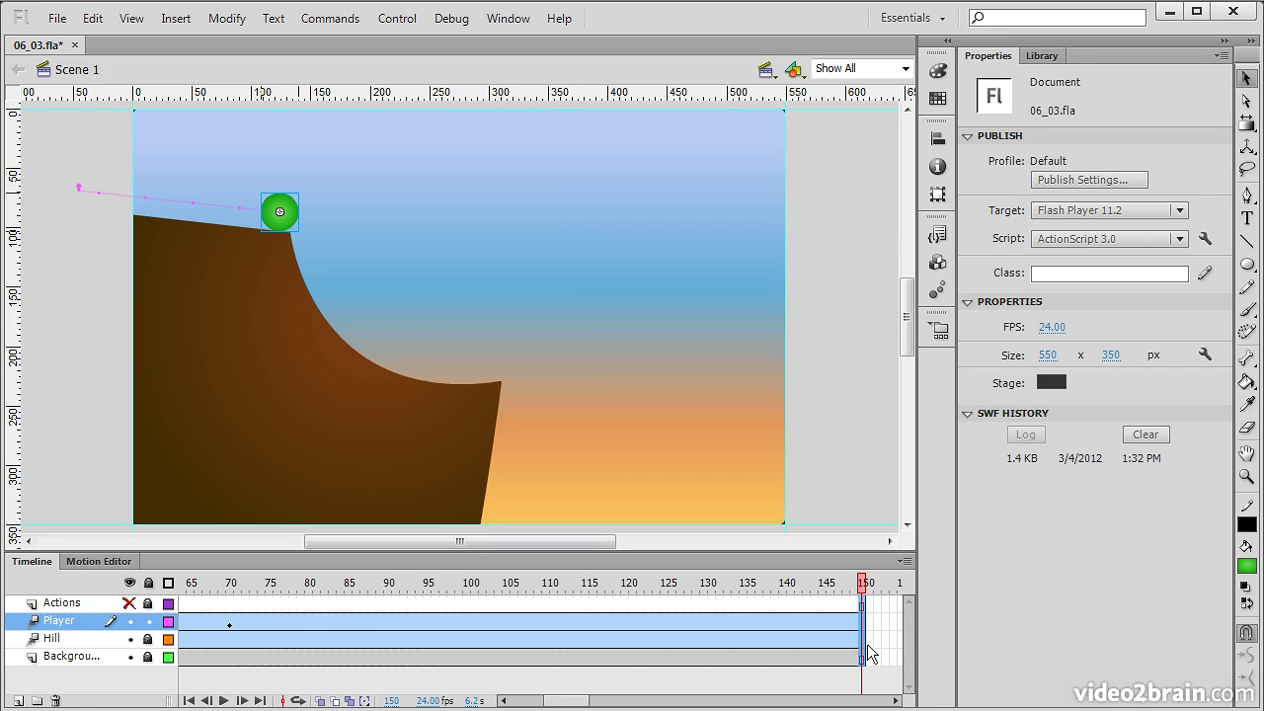
- Add a keyframe at frame 80 holding the green ball on the hilltop at X 124, Y 87
drag(566, 703, 556, 703)
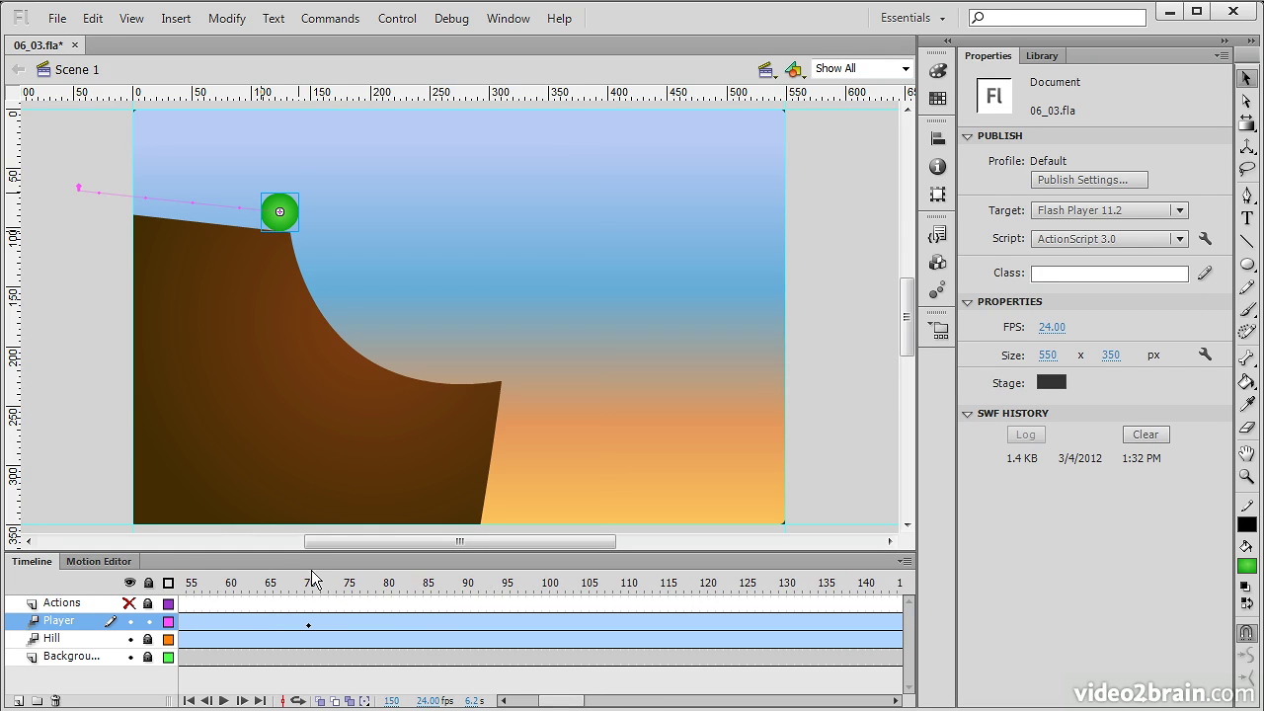
drag(341, 583, 390, 592)
click(267, 205)
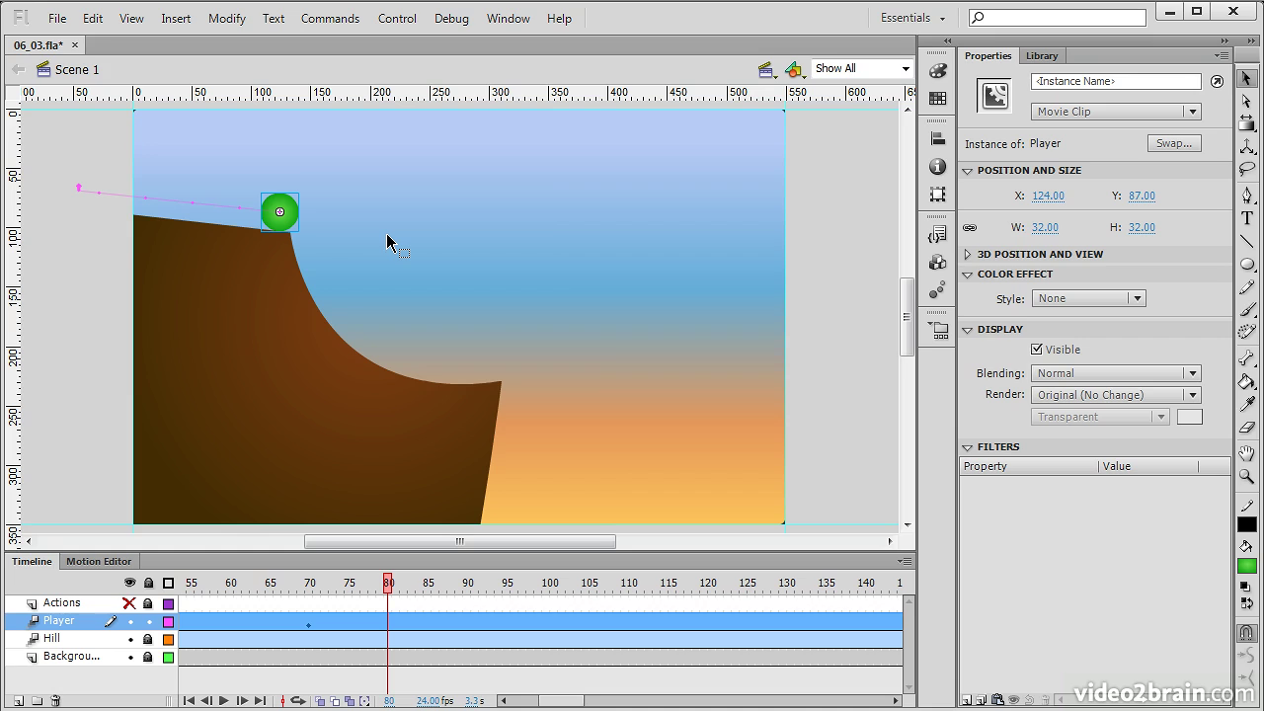
key(F6)
- Scrub the Player tween to review the ball's motion after the frame-80 keyframe
mouse_move(374, 591)
mouse_down()
mouse_move(416, 590)
mouse_move(389, 589)
mouse_up()
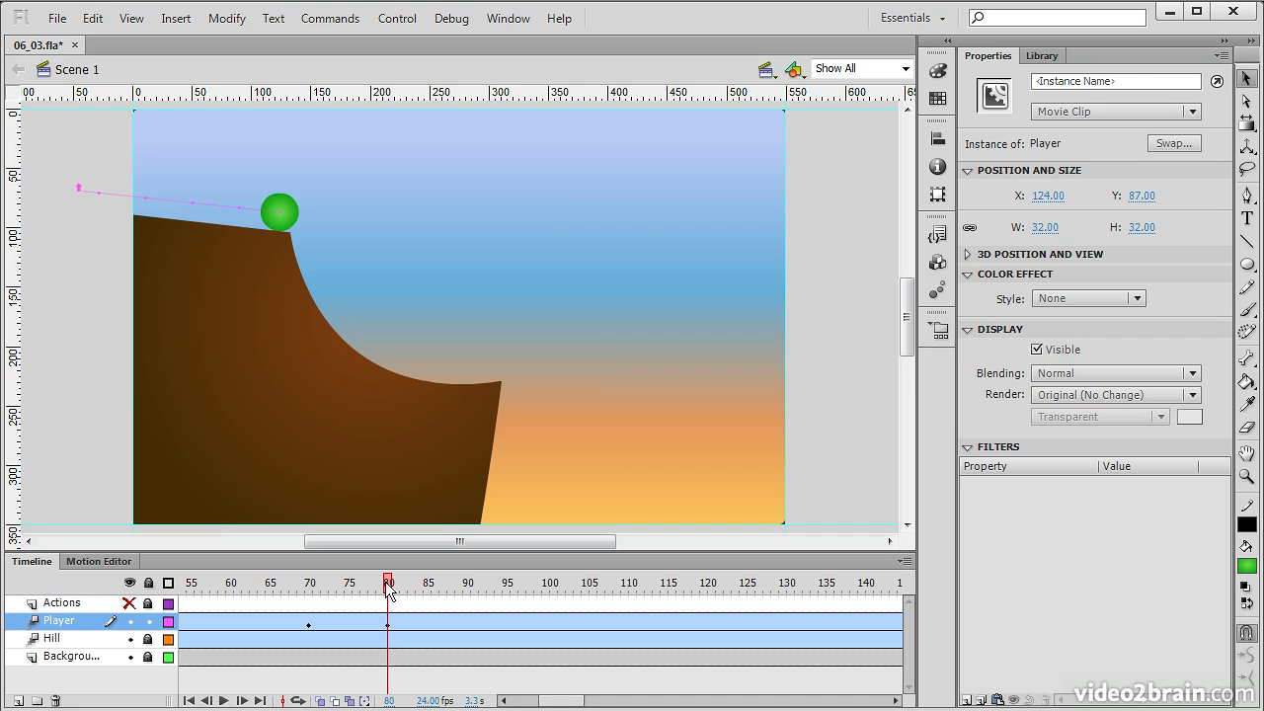
drag(389, 589, 624, 593)
click(632, 621)
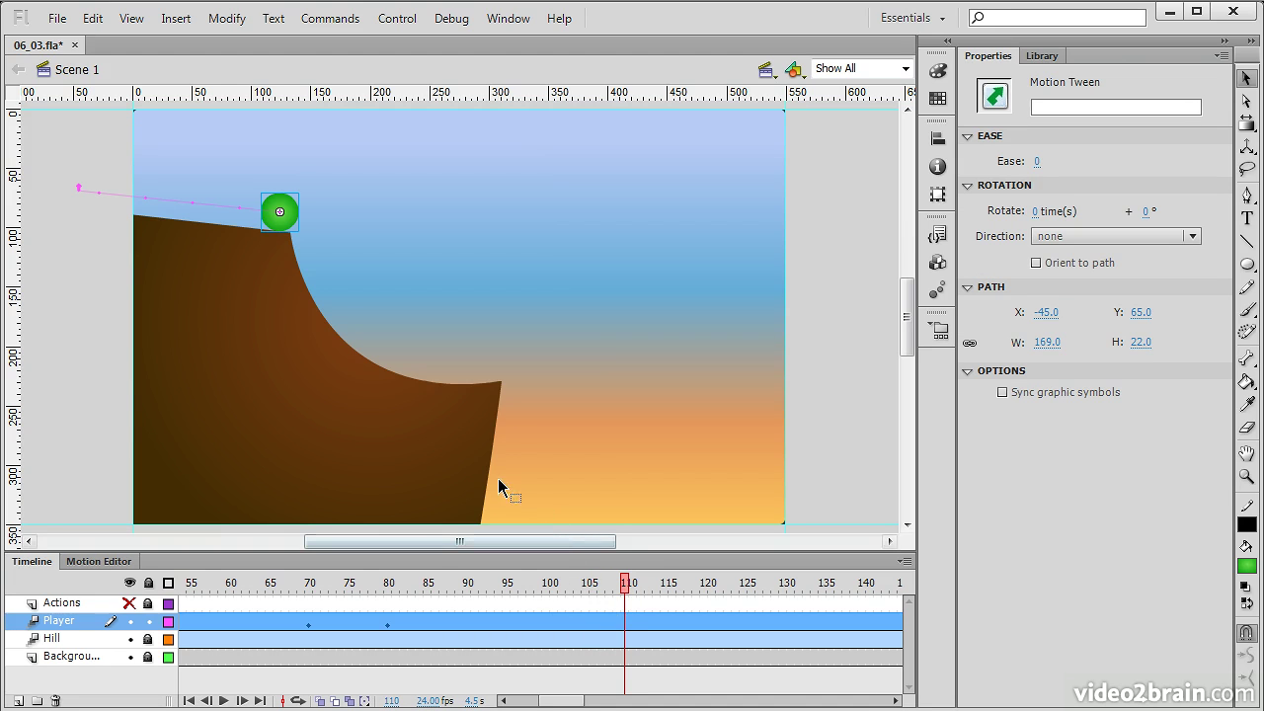
- At frame 90, nudge the ball right and down to X 141, Y 92 at the cliff edge
drag(431, 585, 469, 593)
key(ctrl+a)
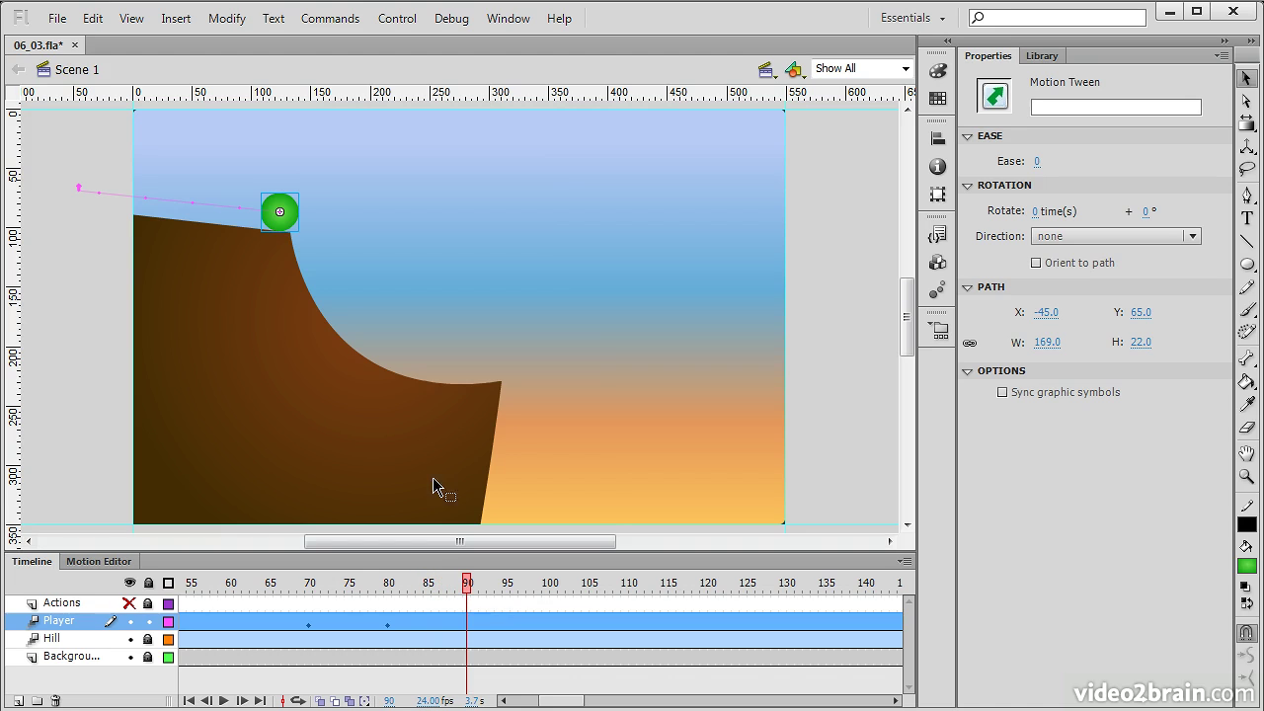
click(288, 216)
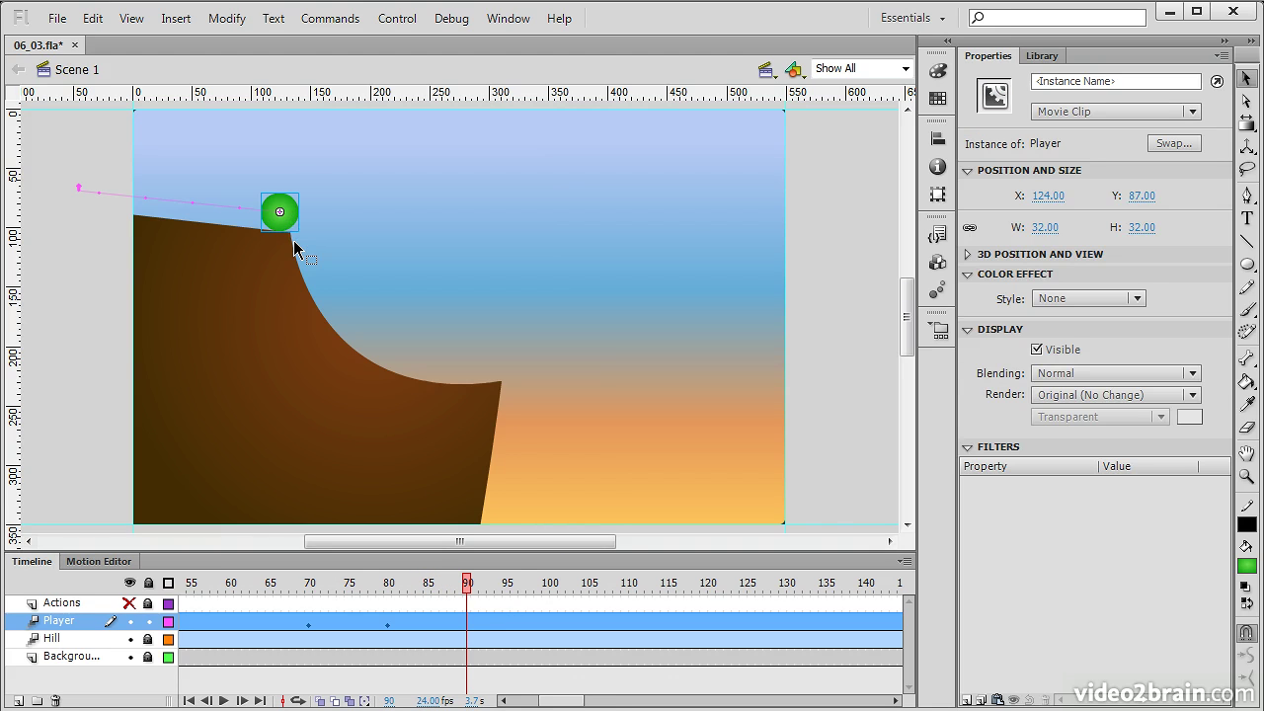
key(Right)
key(Right)
key(Right)
key(Right)
key(Right)
key(Right)
key(Right)
key(Right)
key(Right)
key(Right)
key(Right)
key(Right)
key(Right)
key(Right)
key(Right)
key(Right)
key(Down)
key(Down)
key(Down)
drag(469, 585, 663, 605)
click(664, 626)
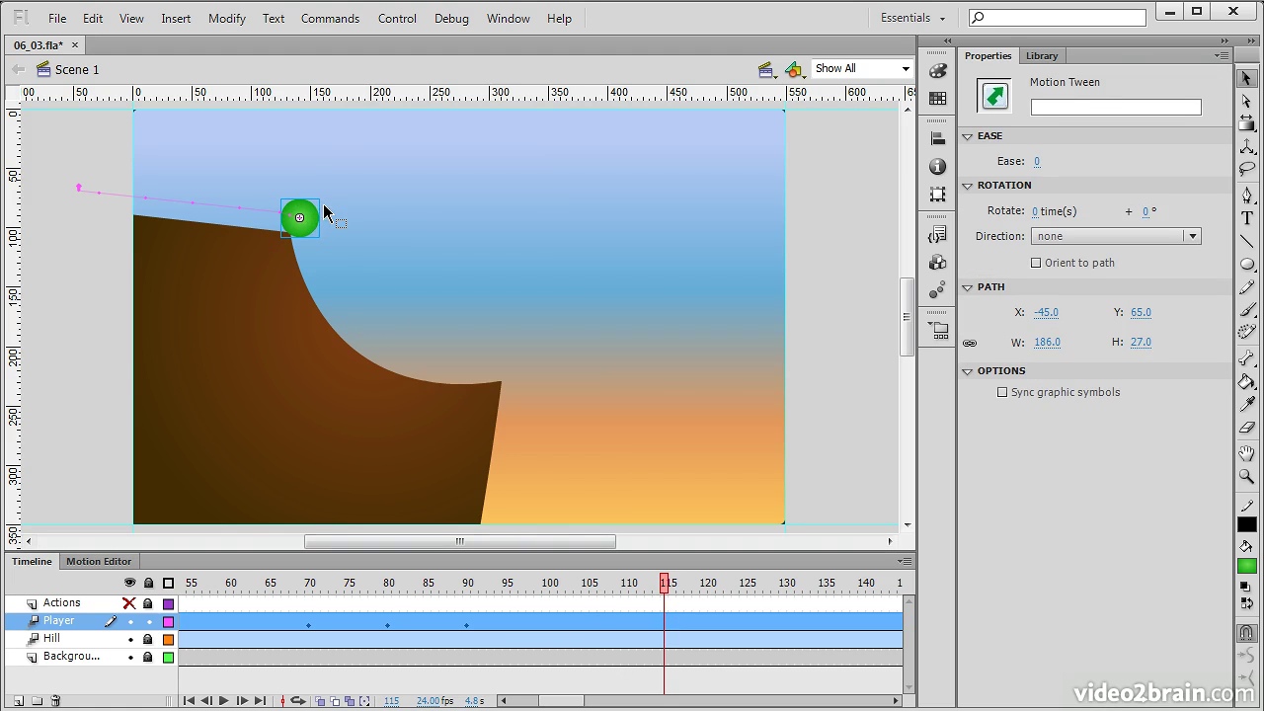
- At frame 115, move the ball down the hill to the ramp's lip at X 311, Y 215
drag(306, 214, 524, 358)
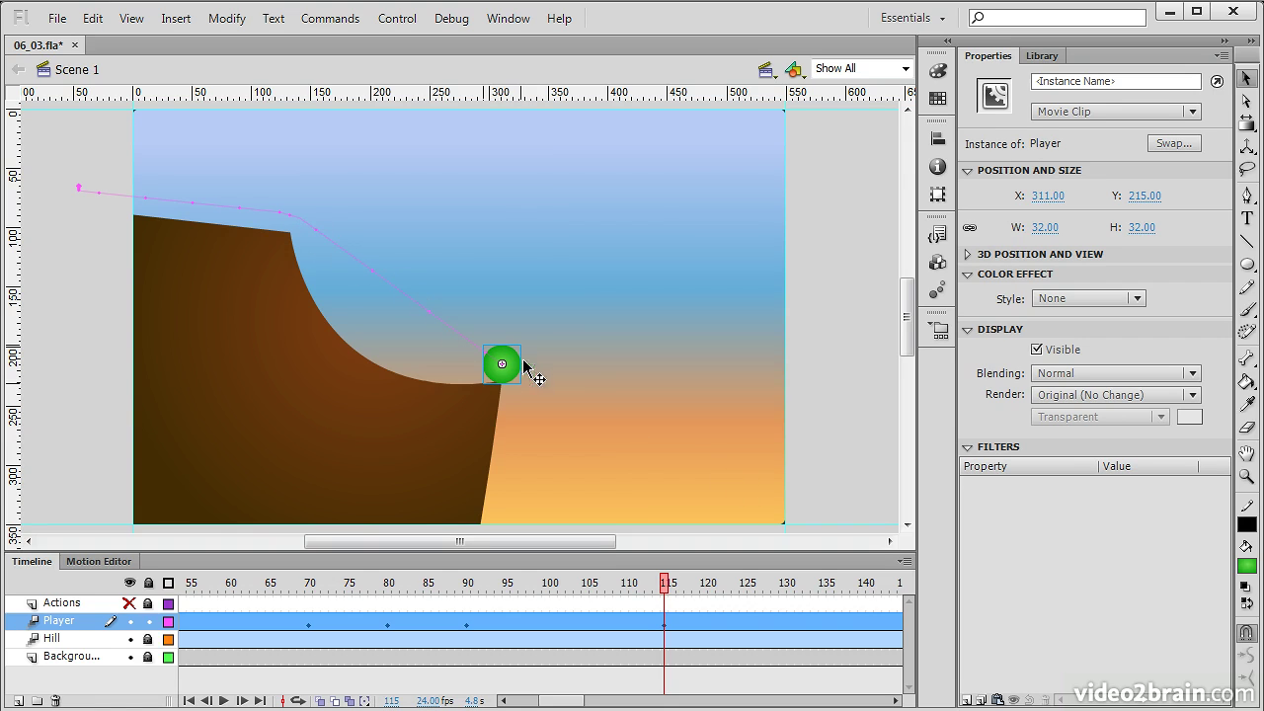
mouse_move(668, 590)
mouse_down()
mouse_move(465, 586)
mouse_move(668, 604)
mouse_move(464, 604)
mouse_move(665, 605)
mouse_up()
click(665, 622)
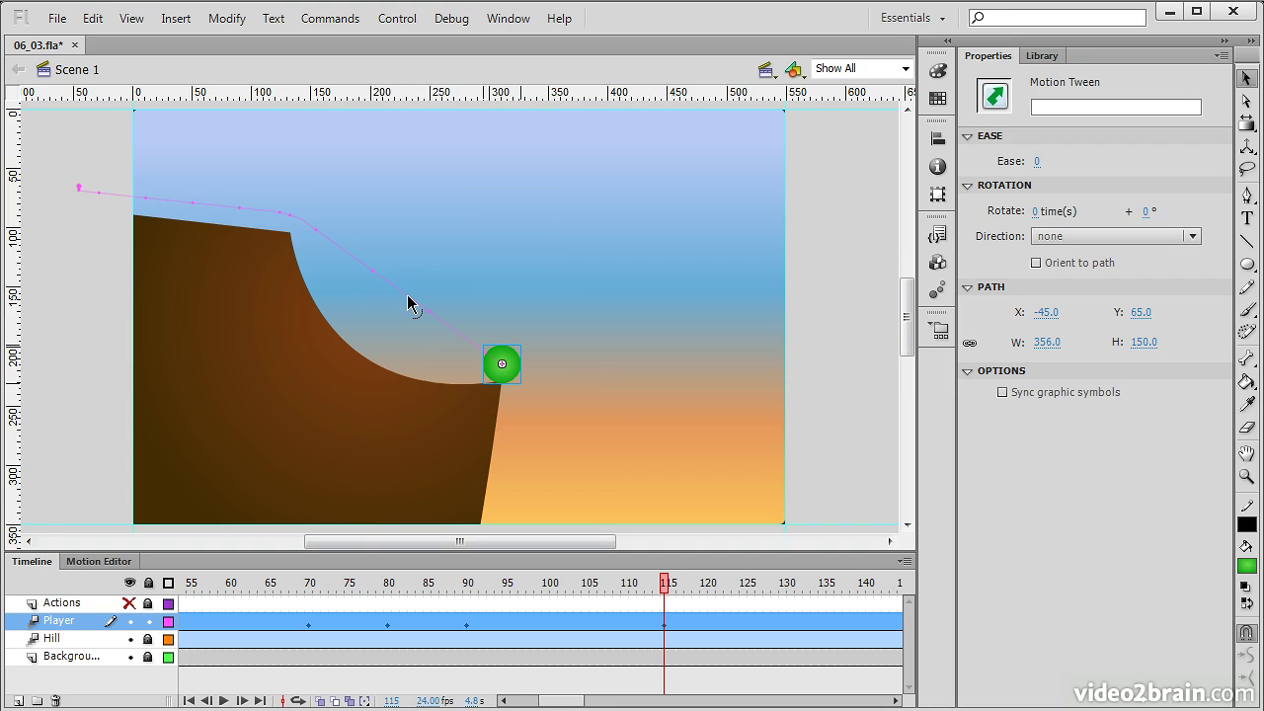
- Bend the motion path to curve along the hill, then save the document
drag(410, 303, 385, 357)
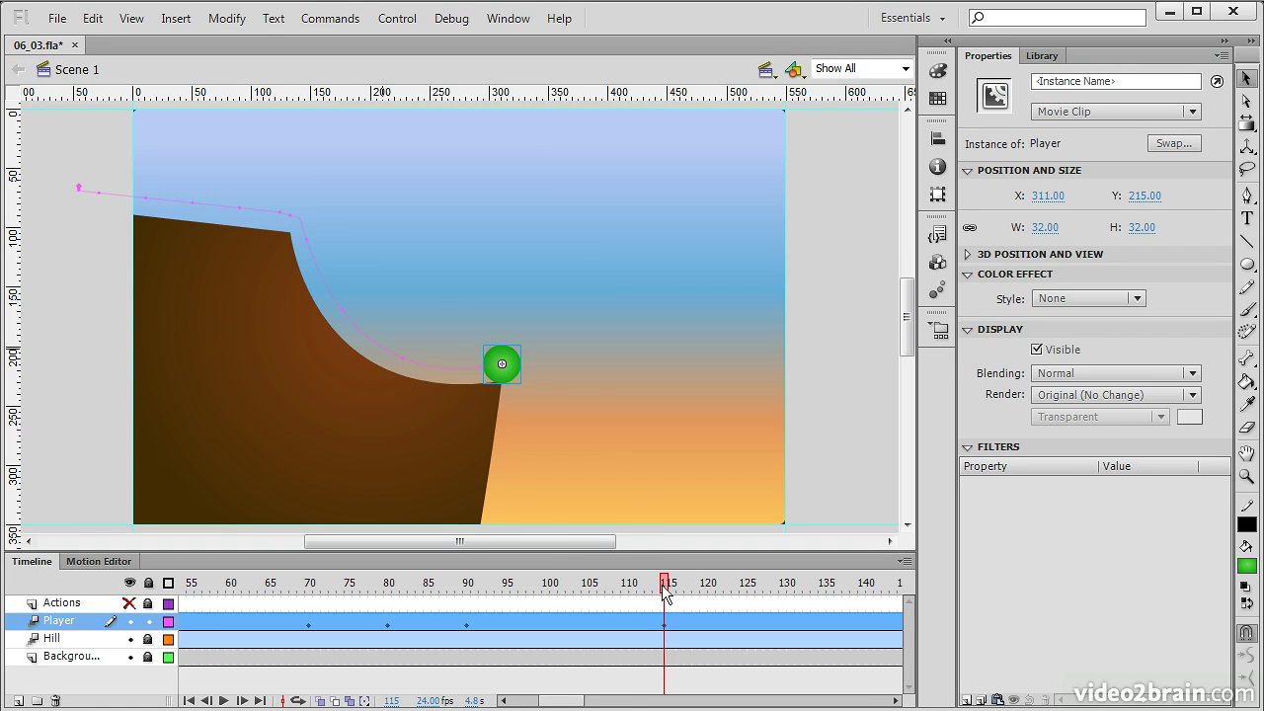
mouse_move(664, 583)
mouse_down()
mouse_move(471, 583)
mouse_move(492, 555)
mouse_move(663, 568)
mouse_move(471, 553)
mouse_move(548, 578)
mouse_move(688, 583)
mouse_up()
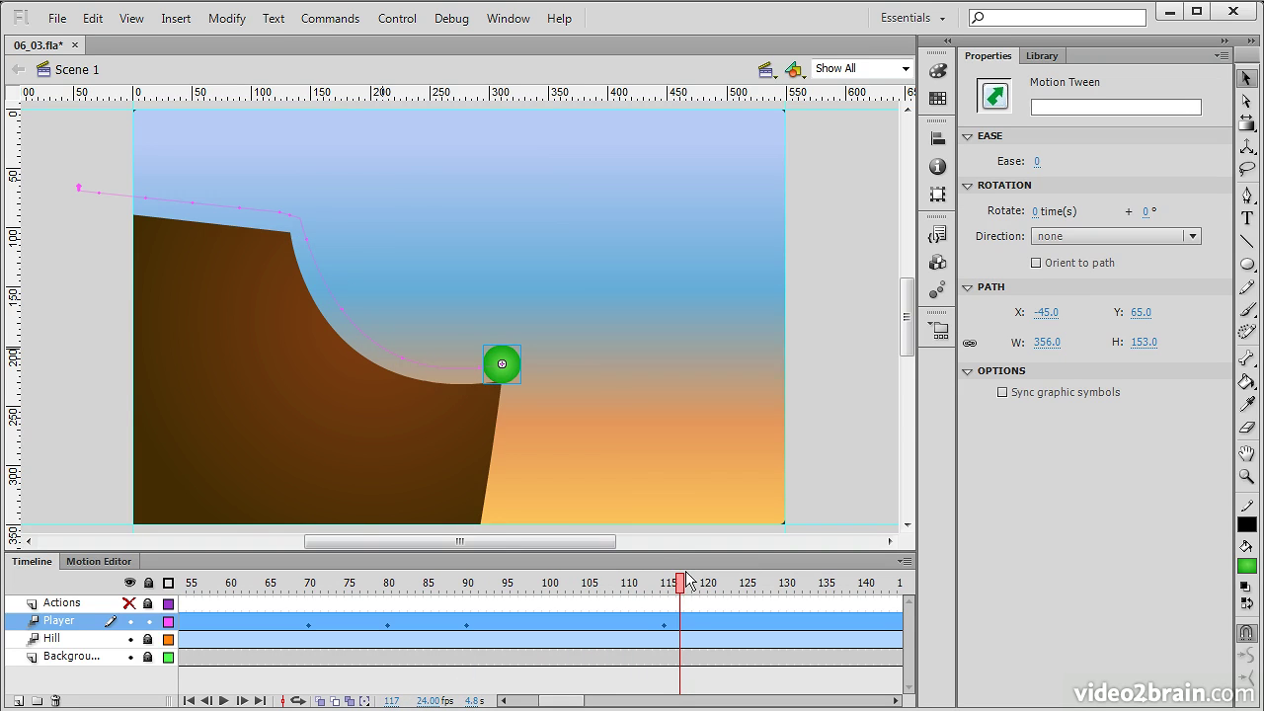
key(ctrl+s)
drag(563, 702, 582, 652)
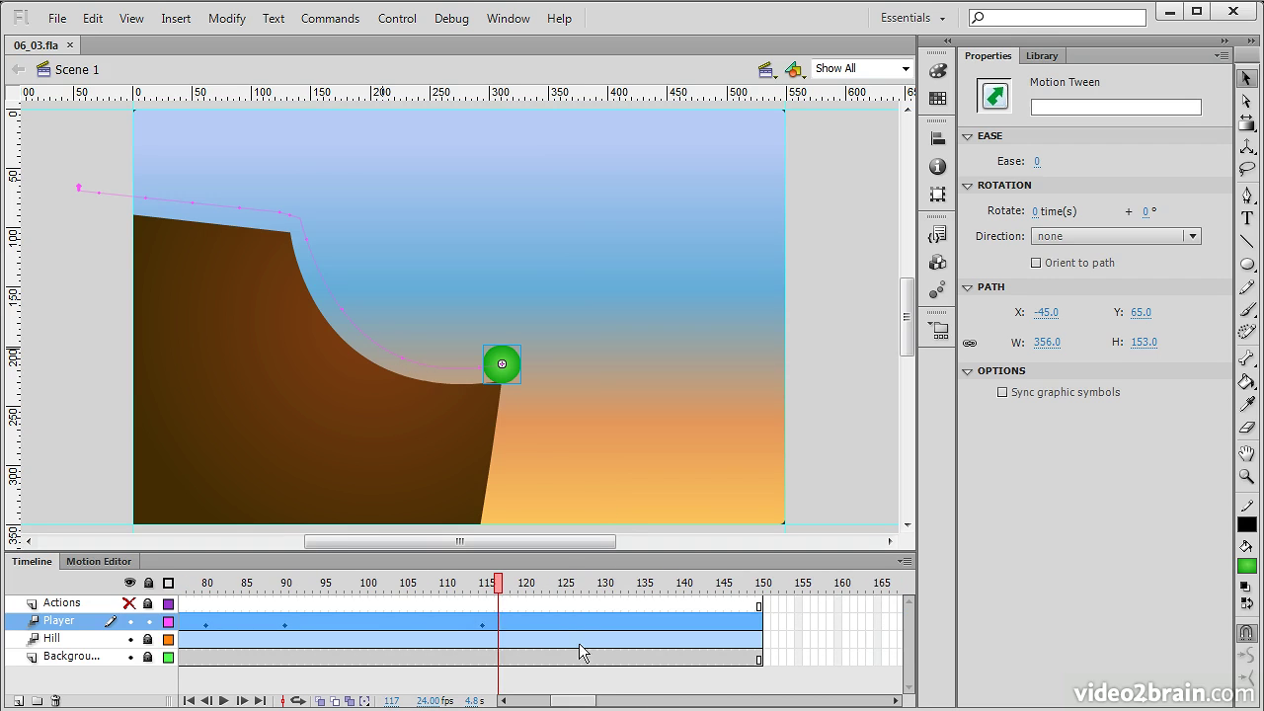
- At frame 128, move the ball just past the stage's right edge
click(568, 582)
click(586, 584)
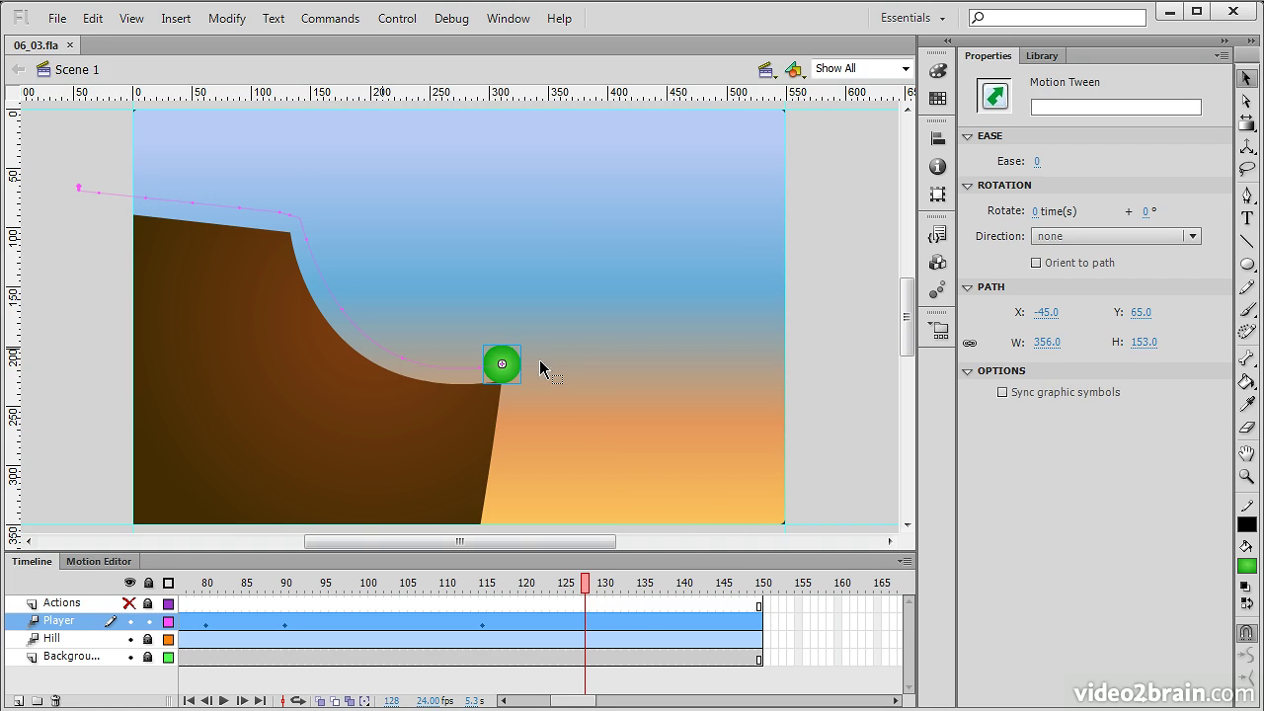
drag(518, 363, 859, 315)
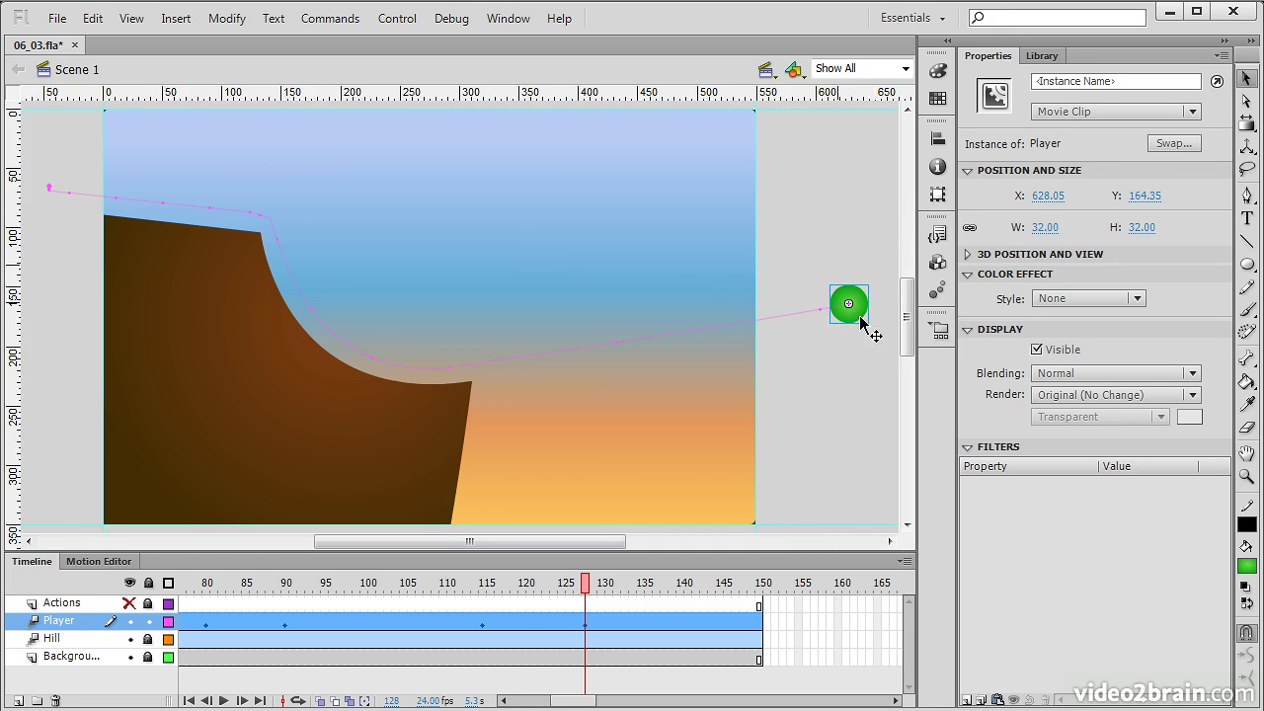
mouse_move(584, 591)
mouse_down()
mouse_move(527, 590)
mouse_move(578, 590)
mouse_up()
- Bend the path's final stretch into an upward arc, with the ball ending at X 627, Y 134
click(374, 359)
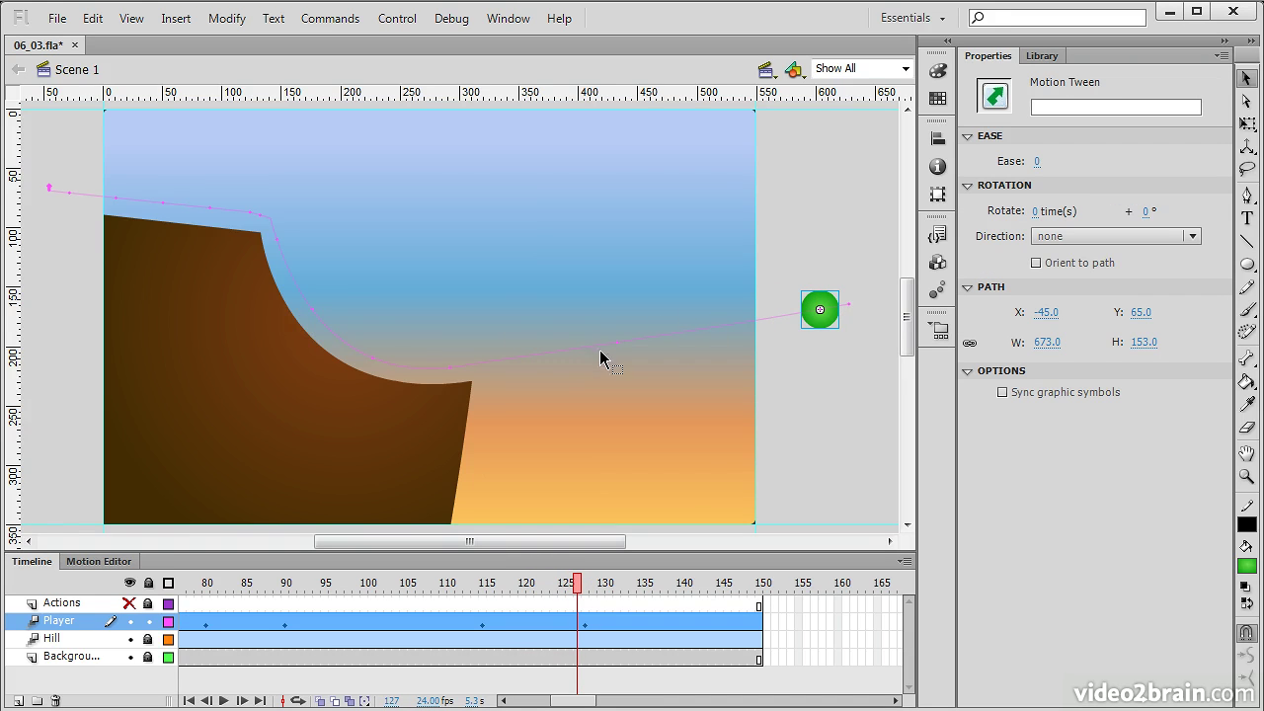
drag(636, 341, 711, 284)
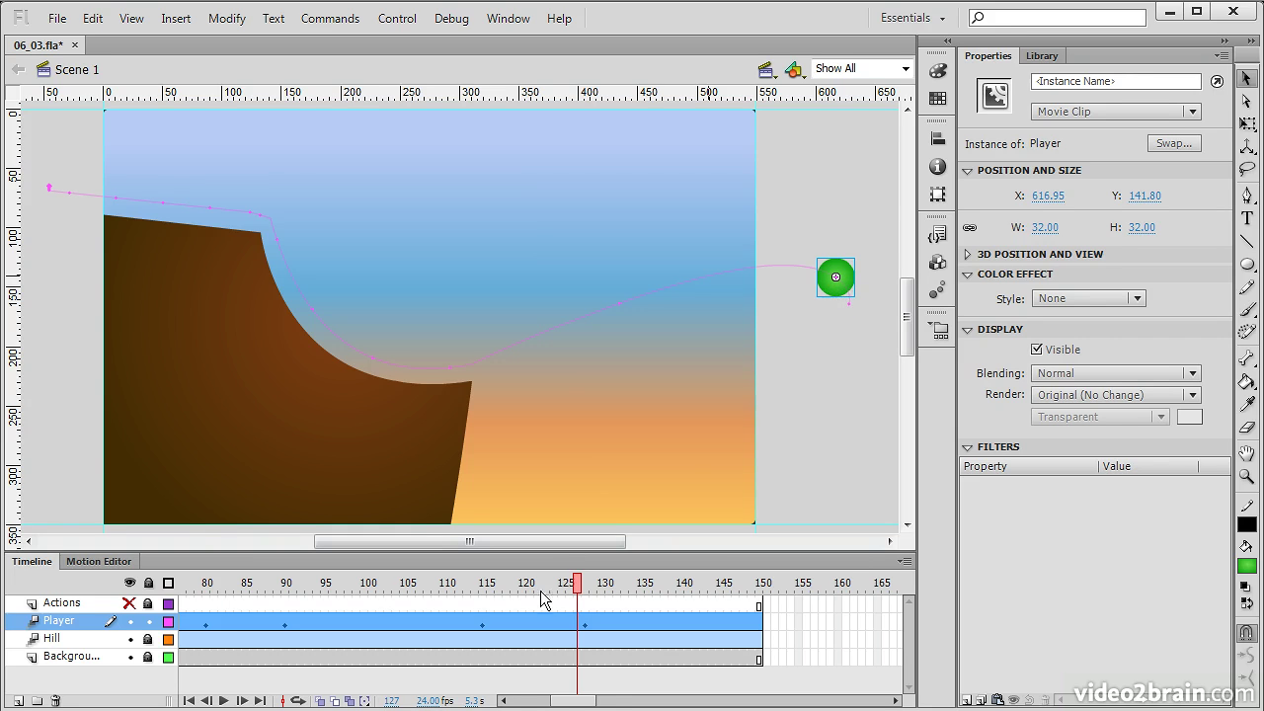
click(584, 584)
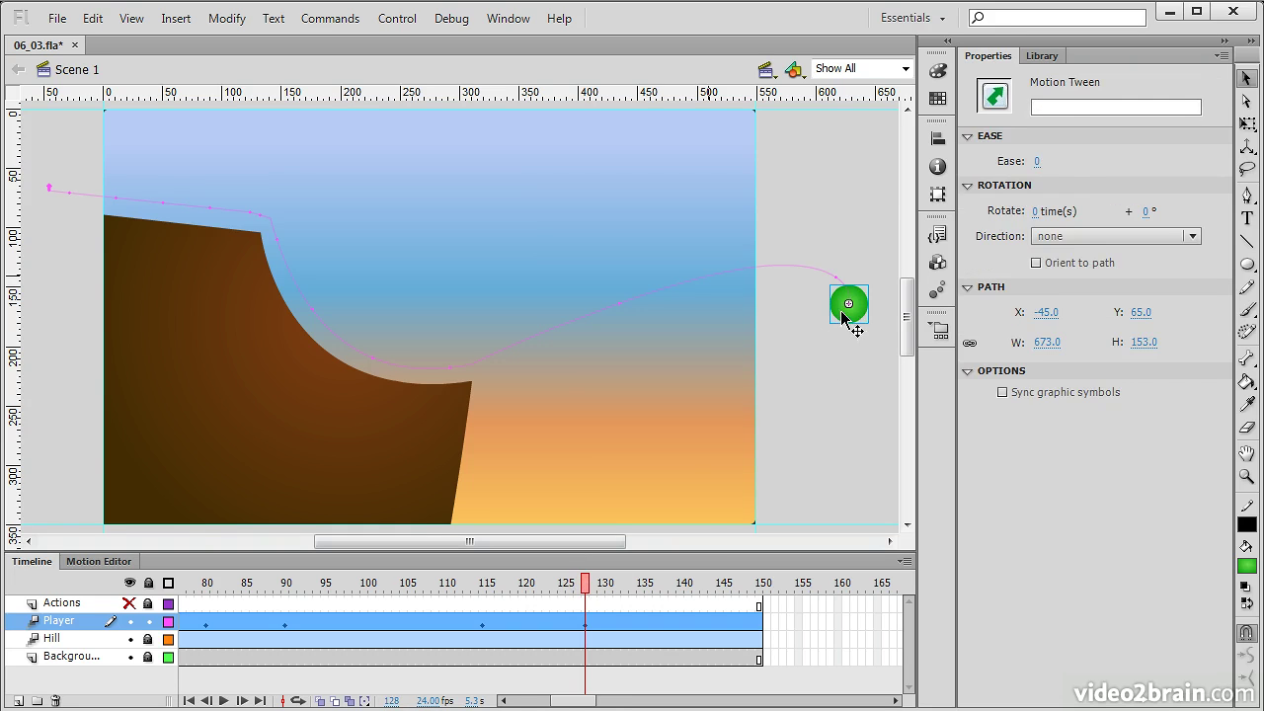
drag(847, 312, 847, 277)
mouse_move(588, 590)
mouse_down()
mouse_move(451, 590)
mouse_move(591, 590)
mouse_up()
click(593, 622)
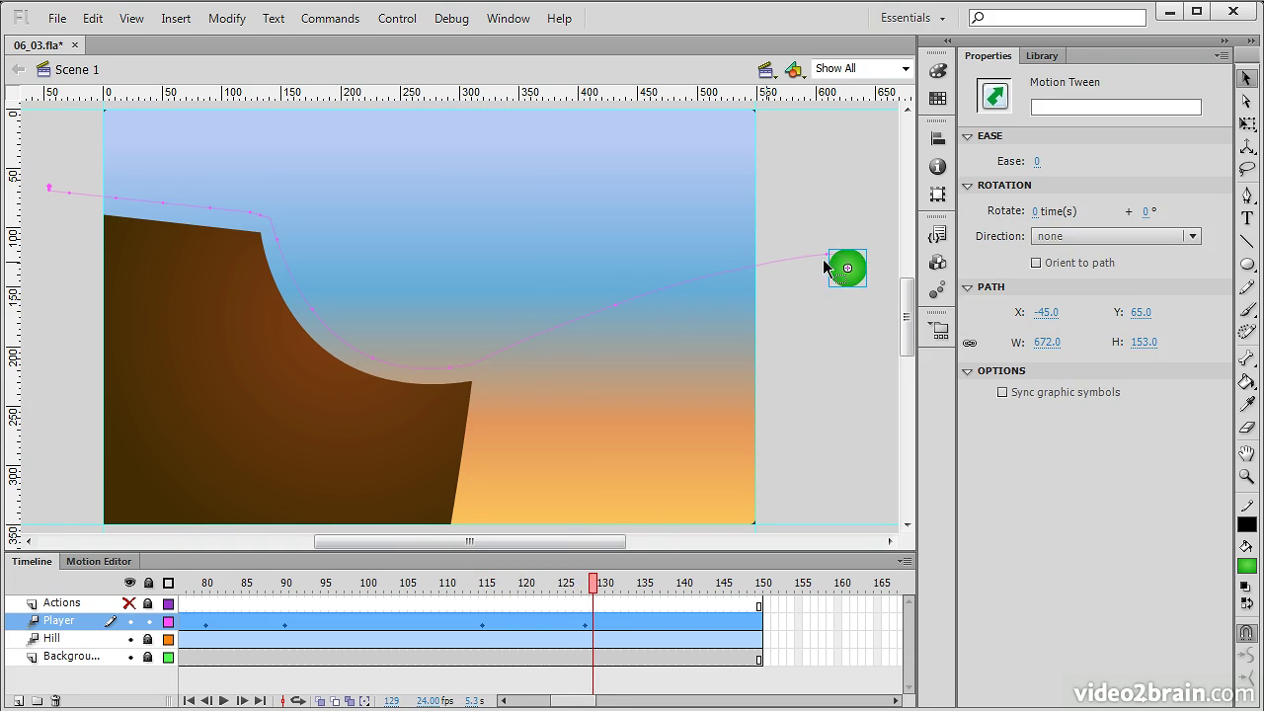
drag(593, 589, 487, 583)
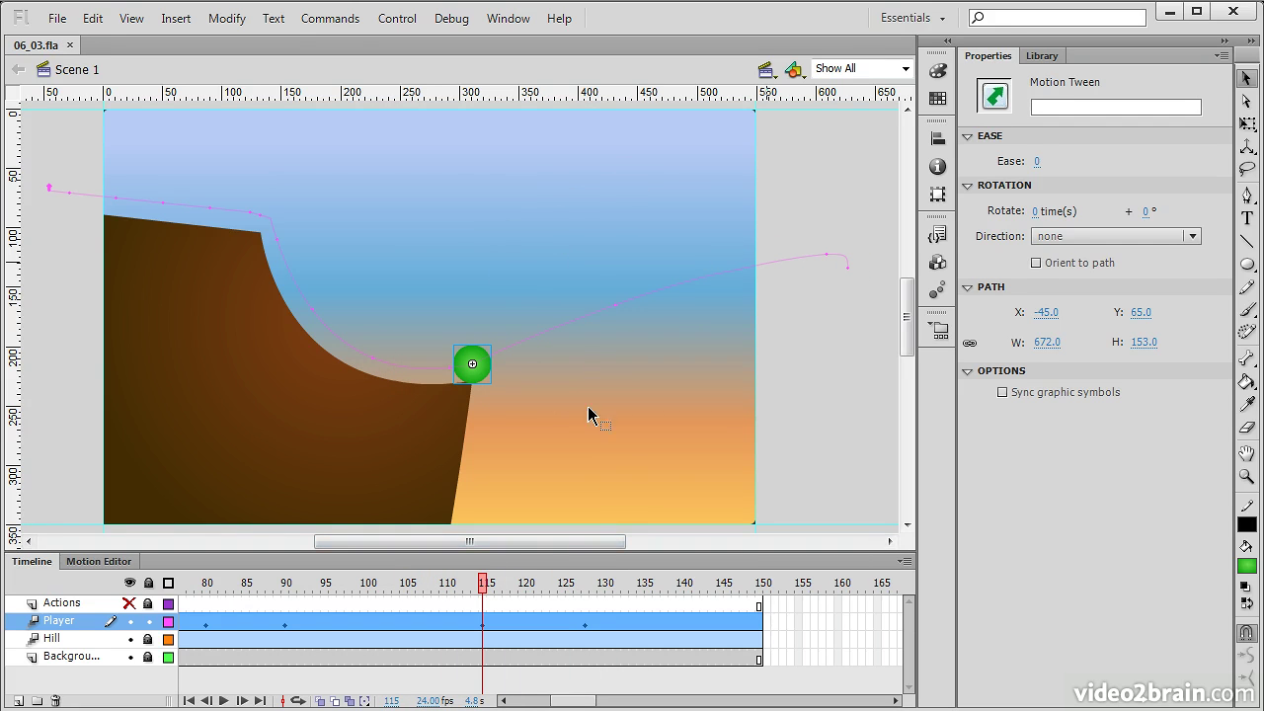
click(356, 18)
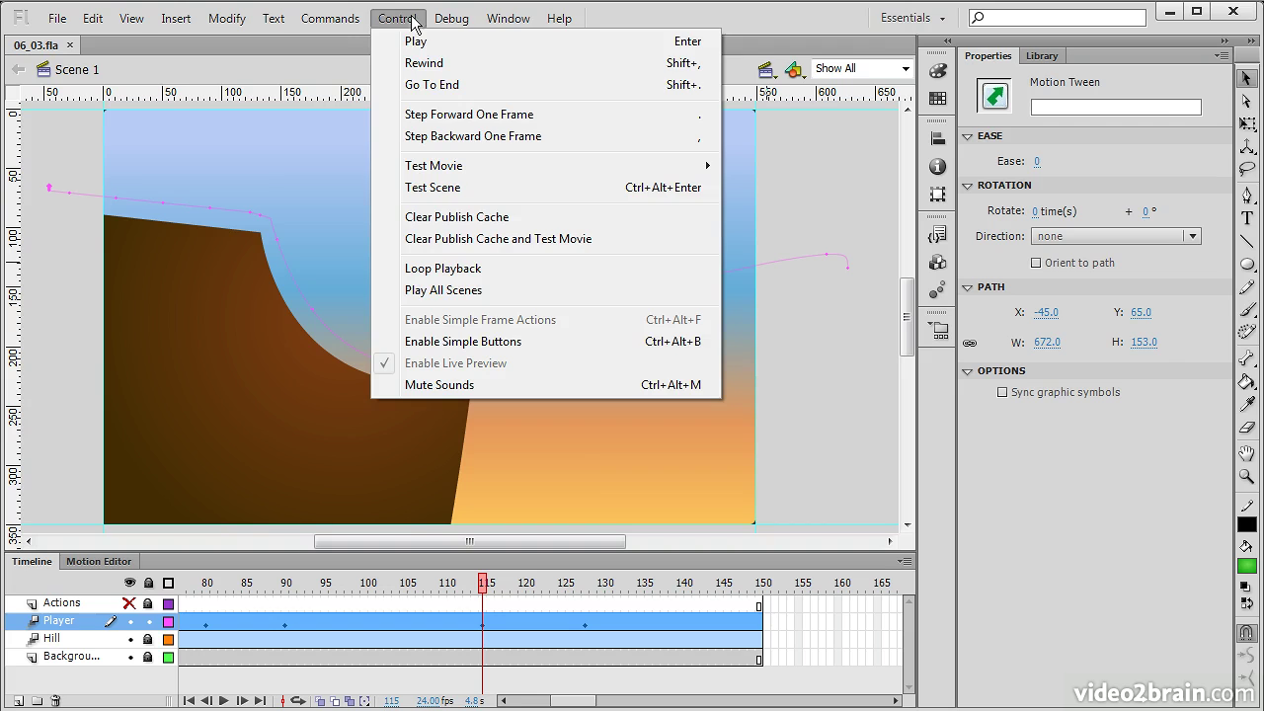
click(397, 18)
click(397, 18)
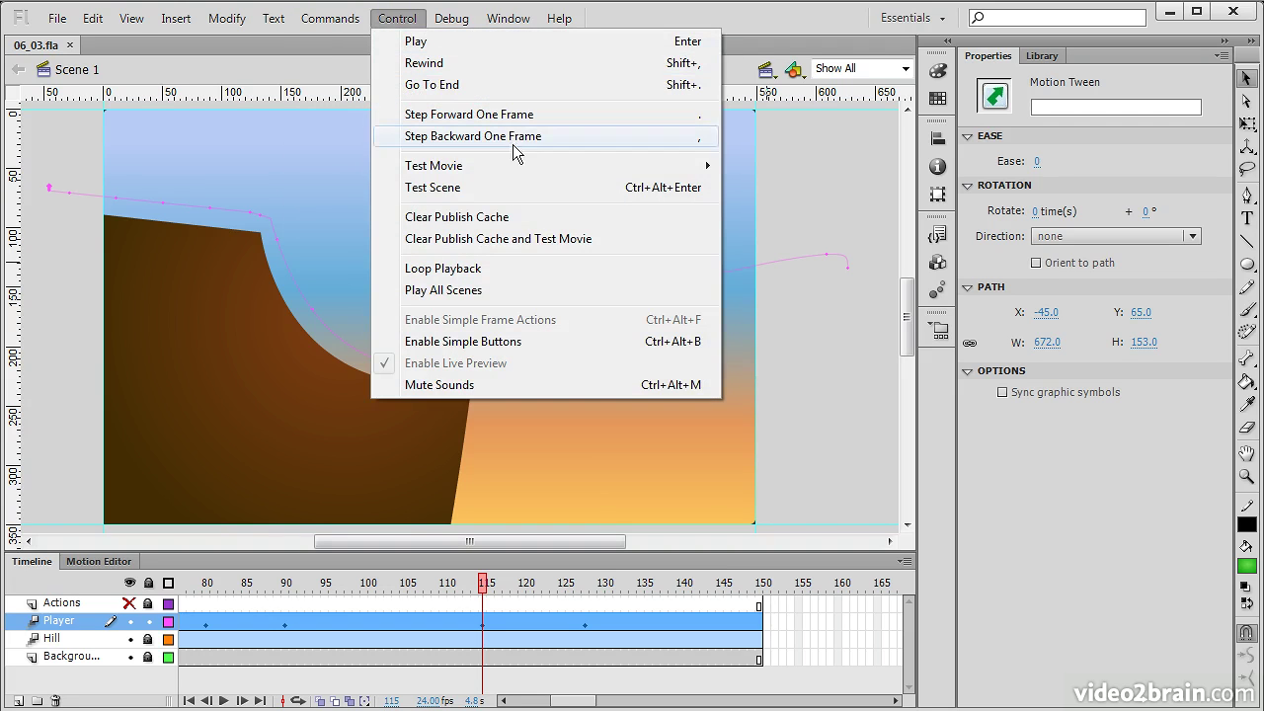
mouse_move(534, 165)
click(799, 276)
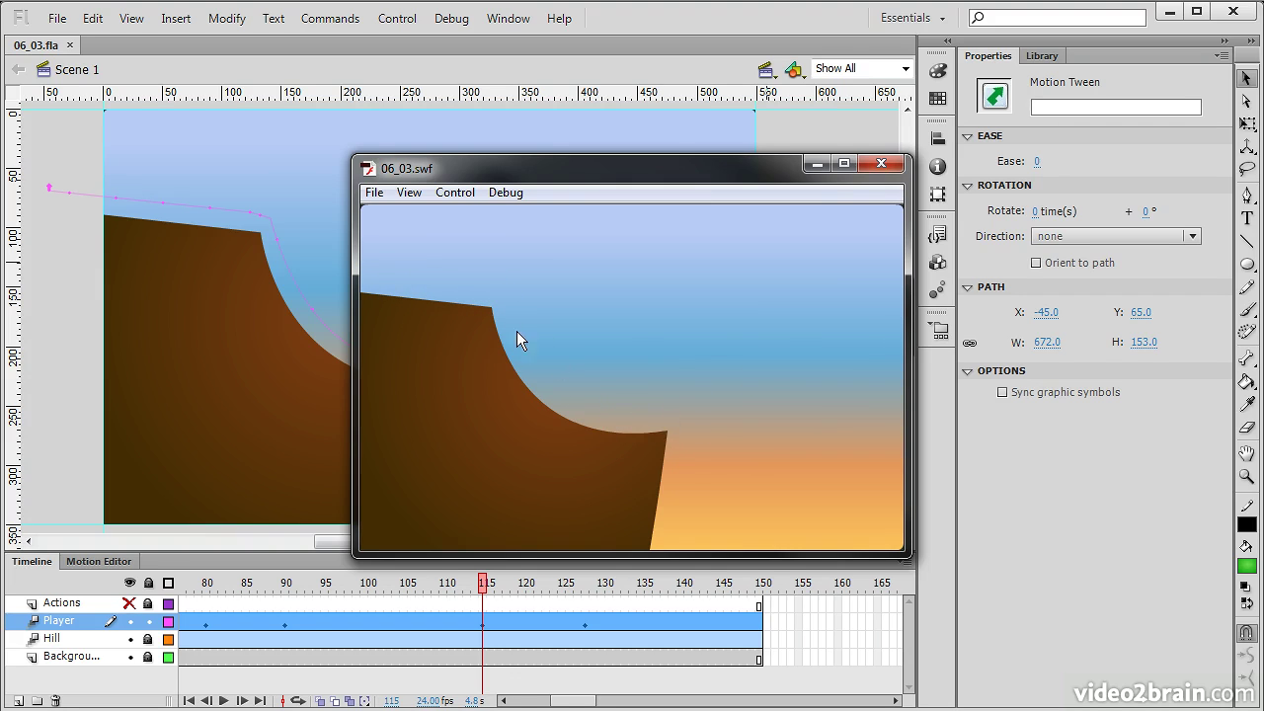
click(882, 166)
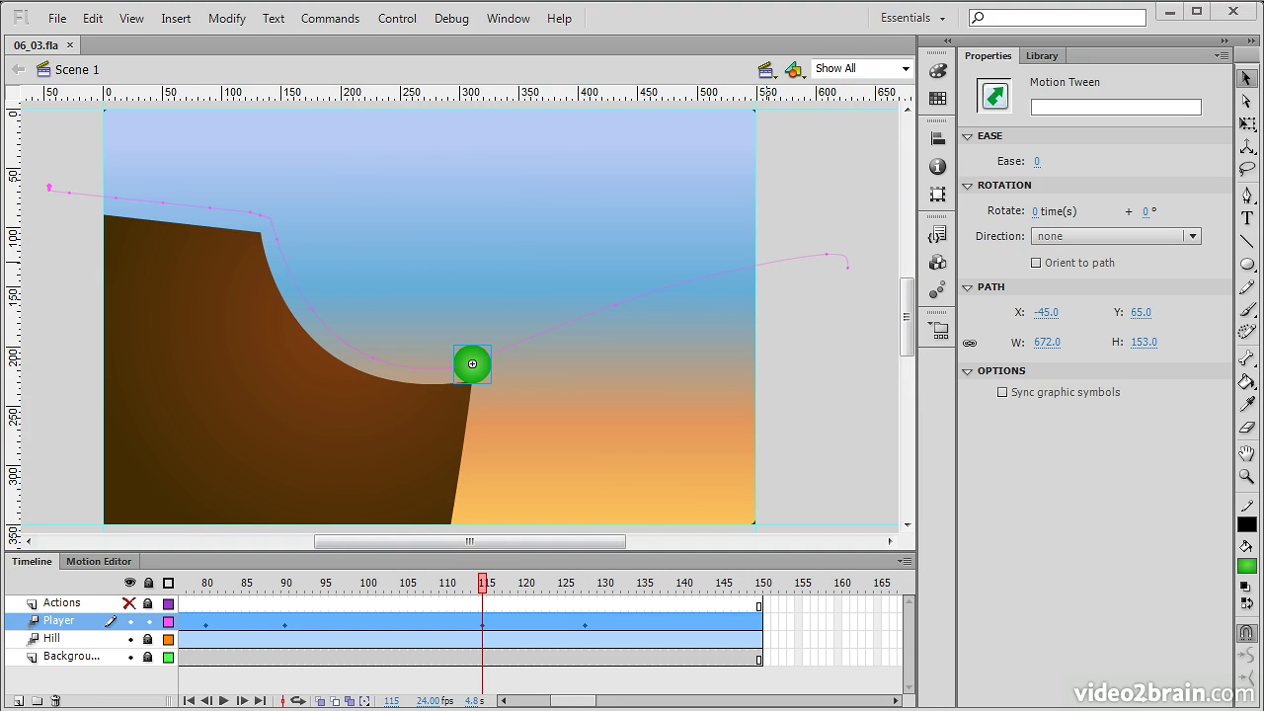
- Set the Player tween's ease to -25 (ease in) and preview the slower start down the ramp
drag(486, 590, 441, 632)
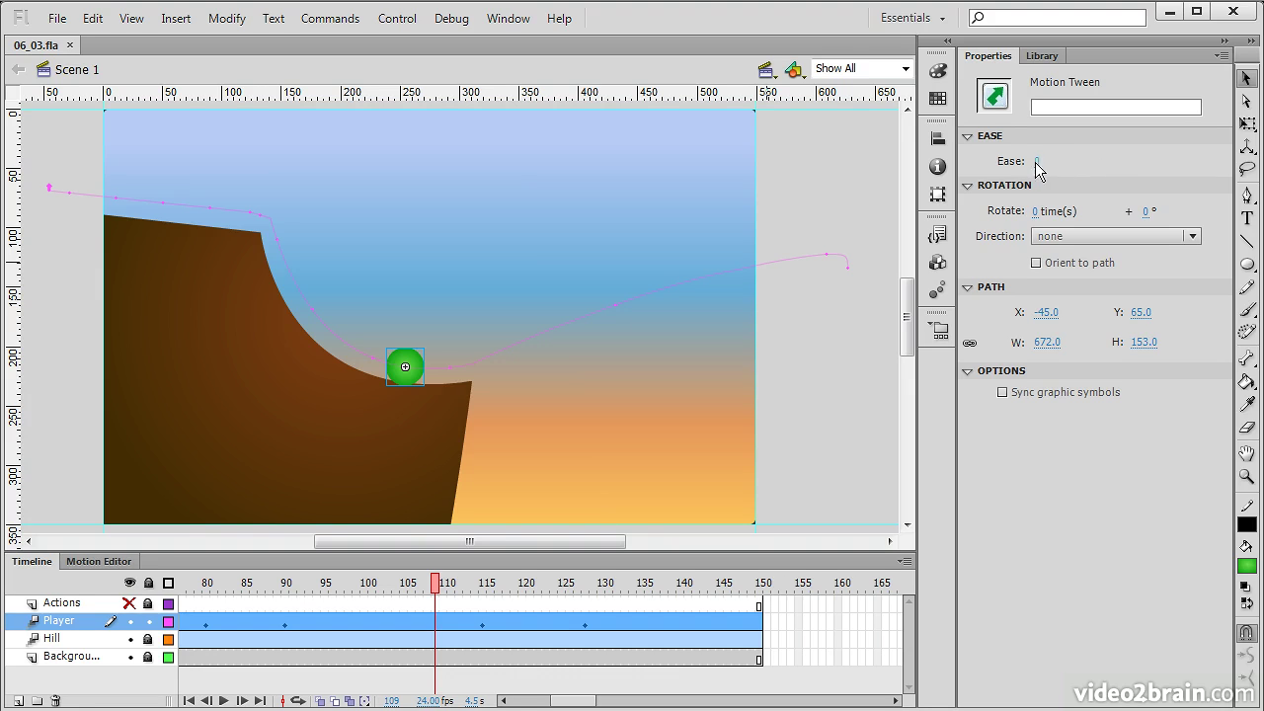
drag(1092, 165, 1098, 165)
text(0)
key(Return)
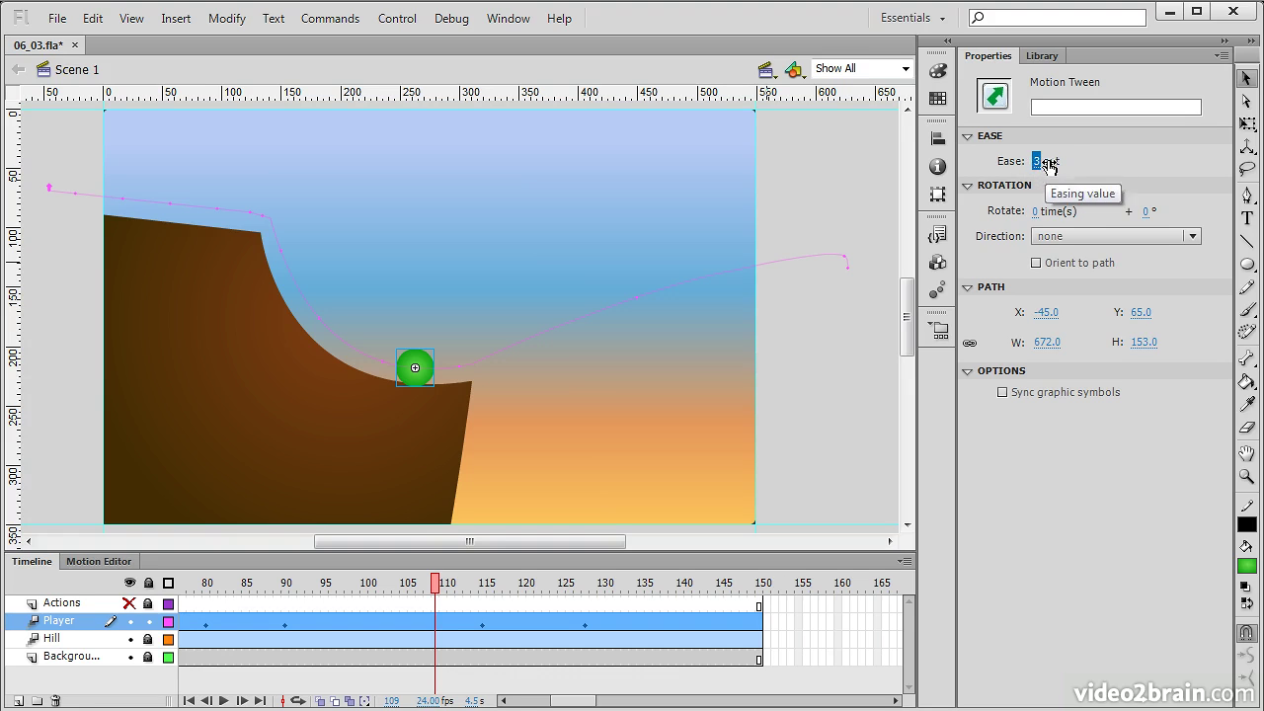
drag(1034, 161, 1029, 168)
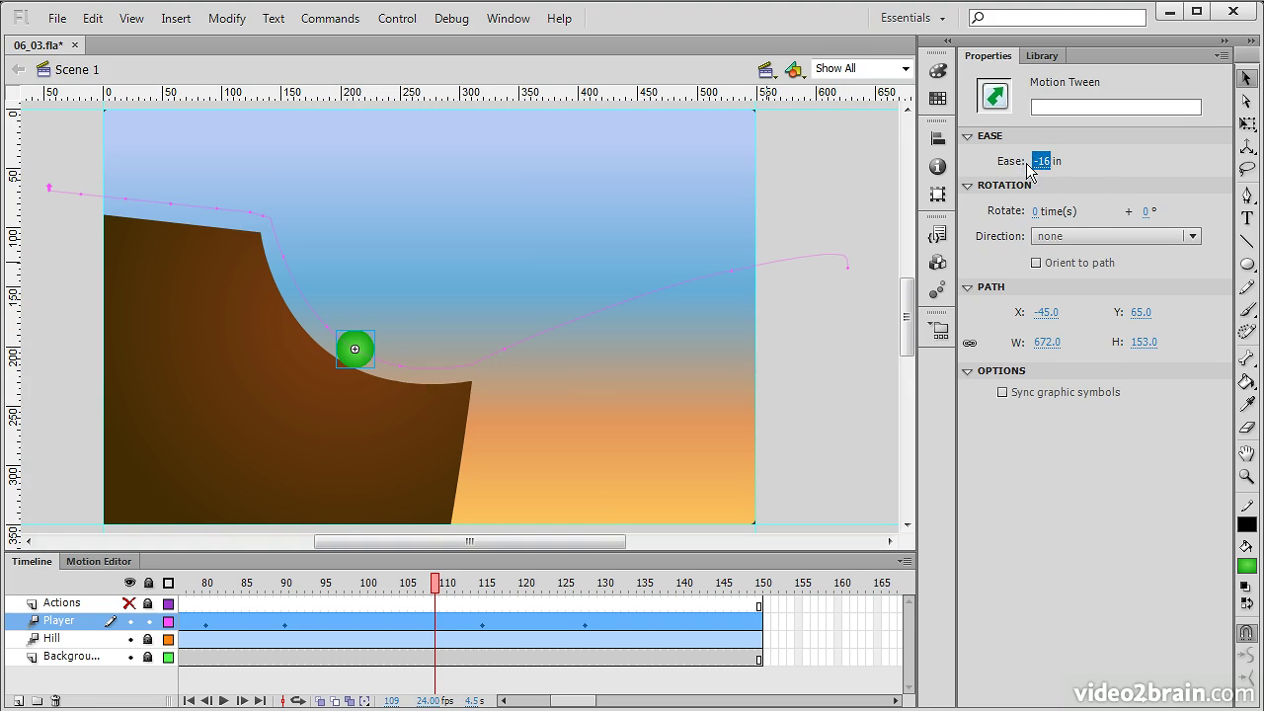
text(-25)
key(Return)
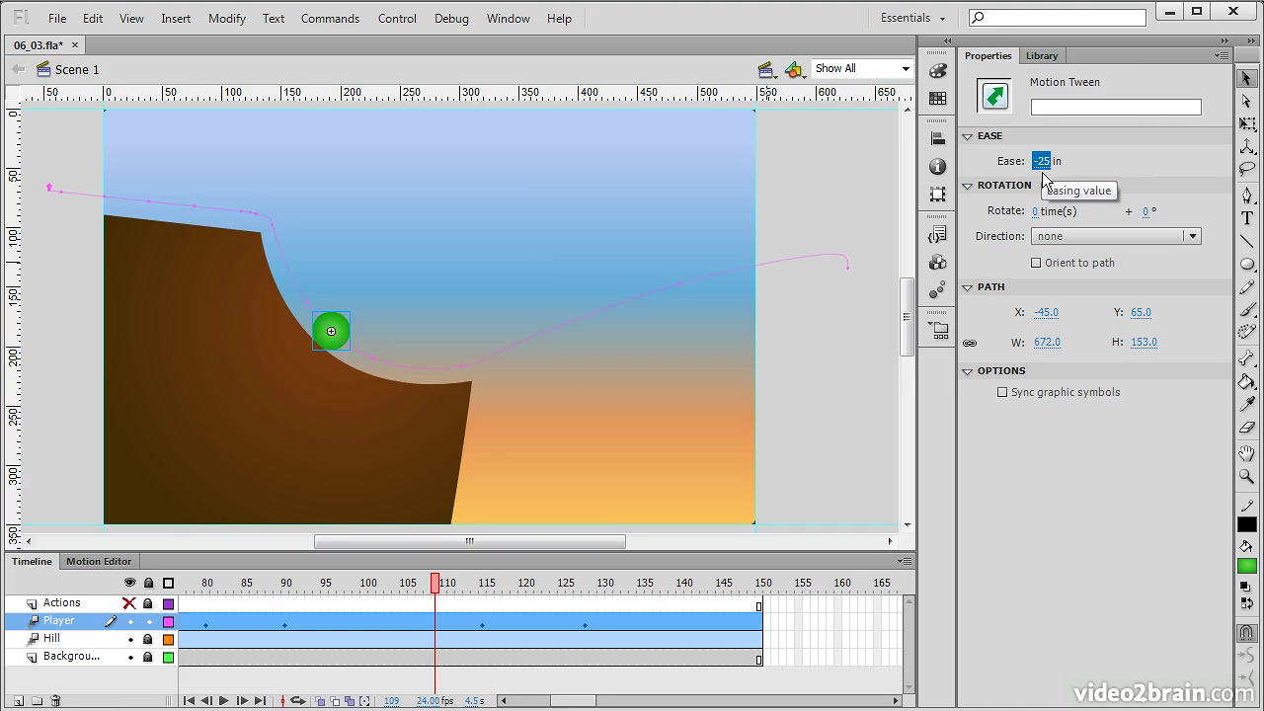
drag(437, 587, 386, 587)
key(ctrl+Return)
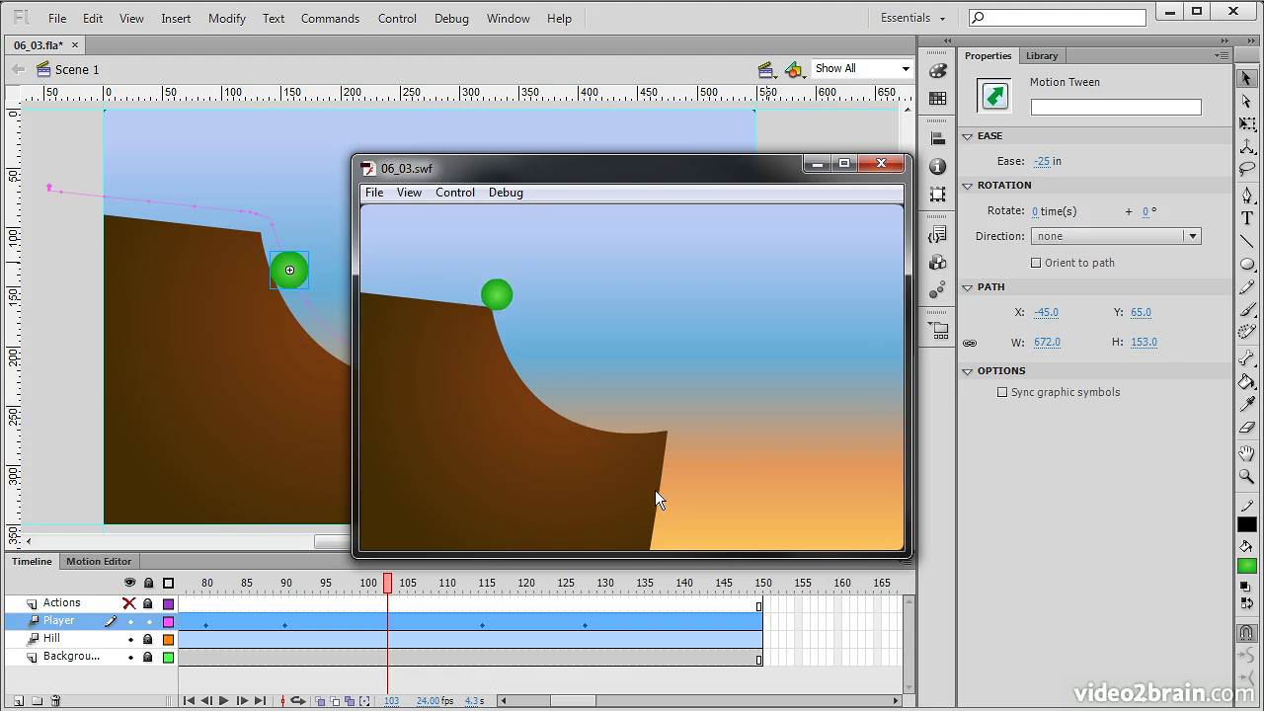
click(893, 169)
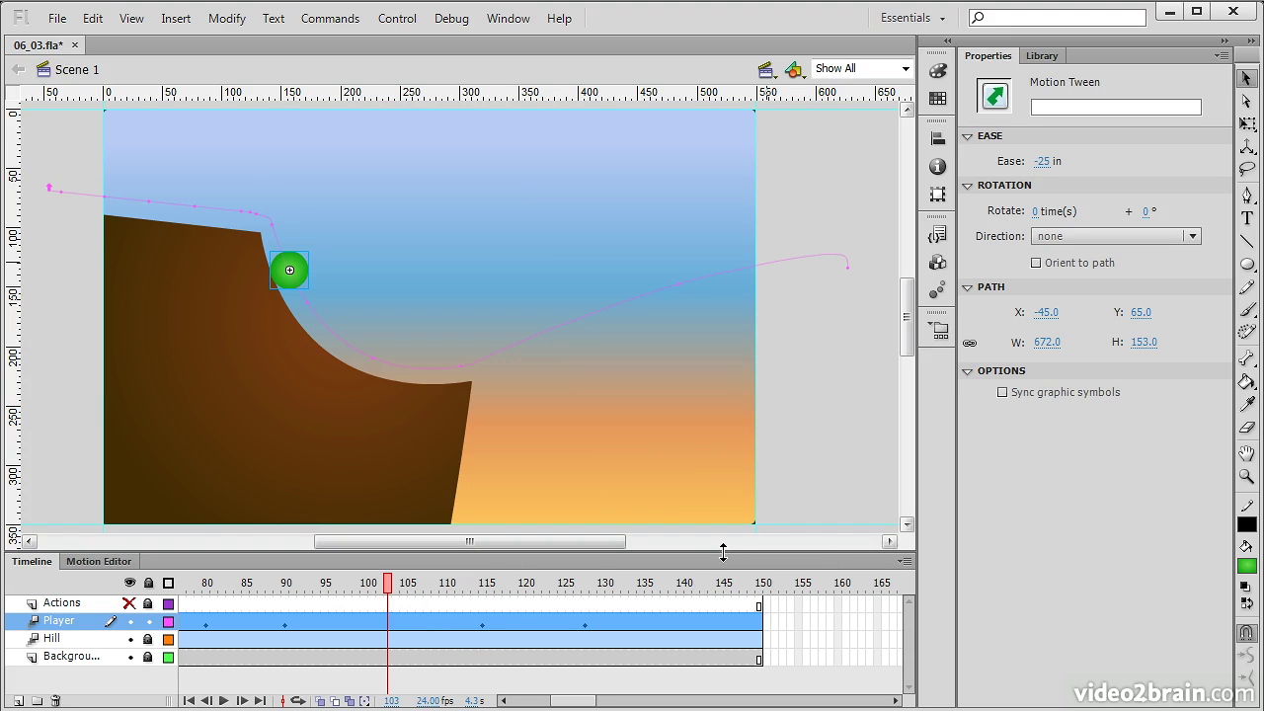
- Enlarge the timeline panel and open the Motion Editor for the Player tween
drag(745, 555, 723, 349)
key(ctrl+alt+shift+r)
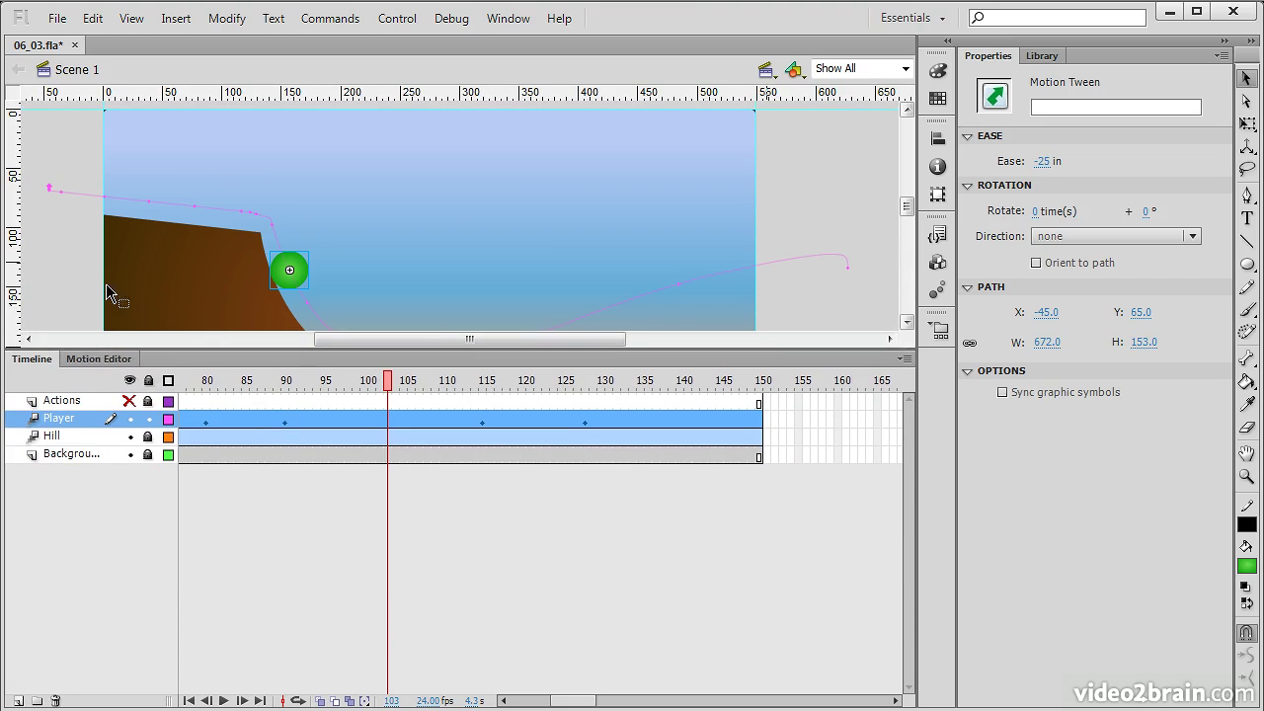
click(97, 362)
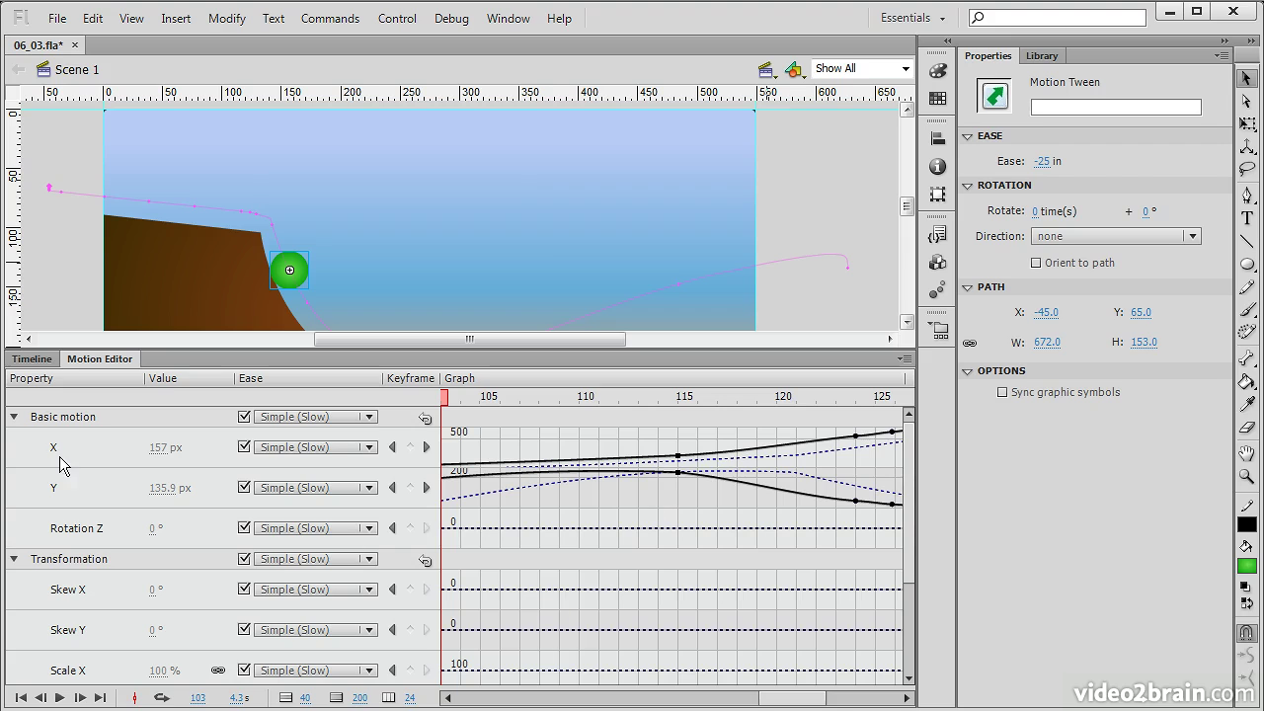
- Collapse Transformation and Eases so only the X, Y and Rotation Z graphs show
click(14, 559)
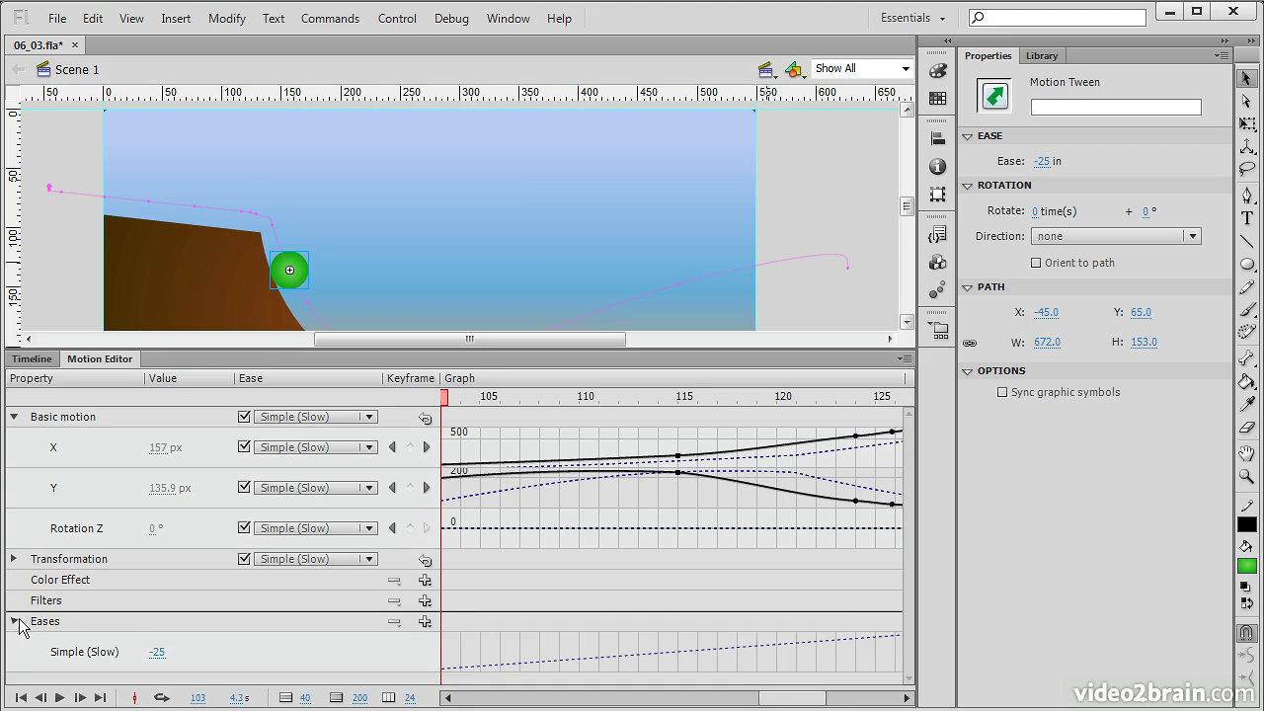
click(15, 622)
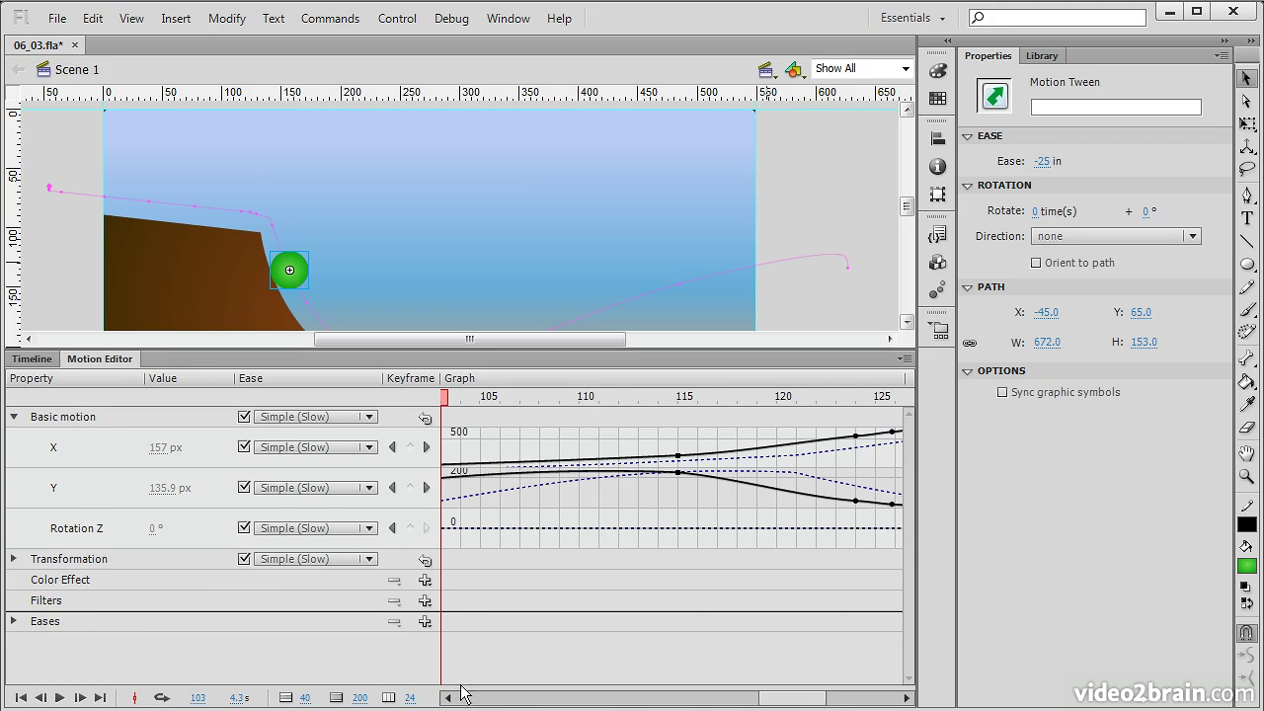
mouse_move(780, 699)
mouse_down()
mouse_move(840, 703)
mouse_move(556, 689)
mouse_move(795, 695)
mouse_up()
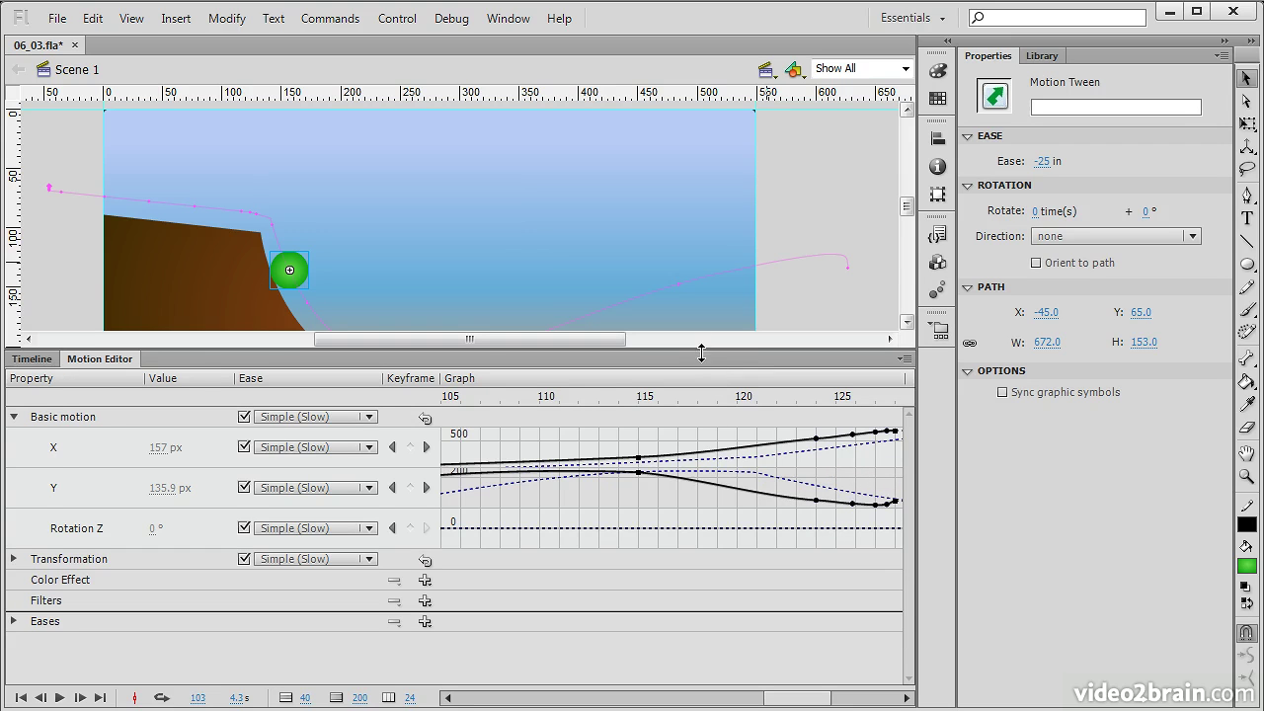
drag(702, 350, 702, 397)
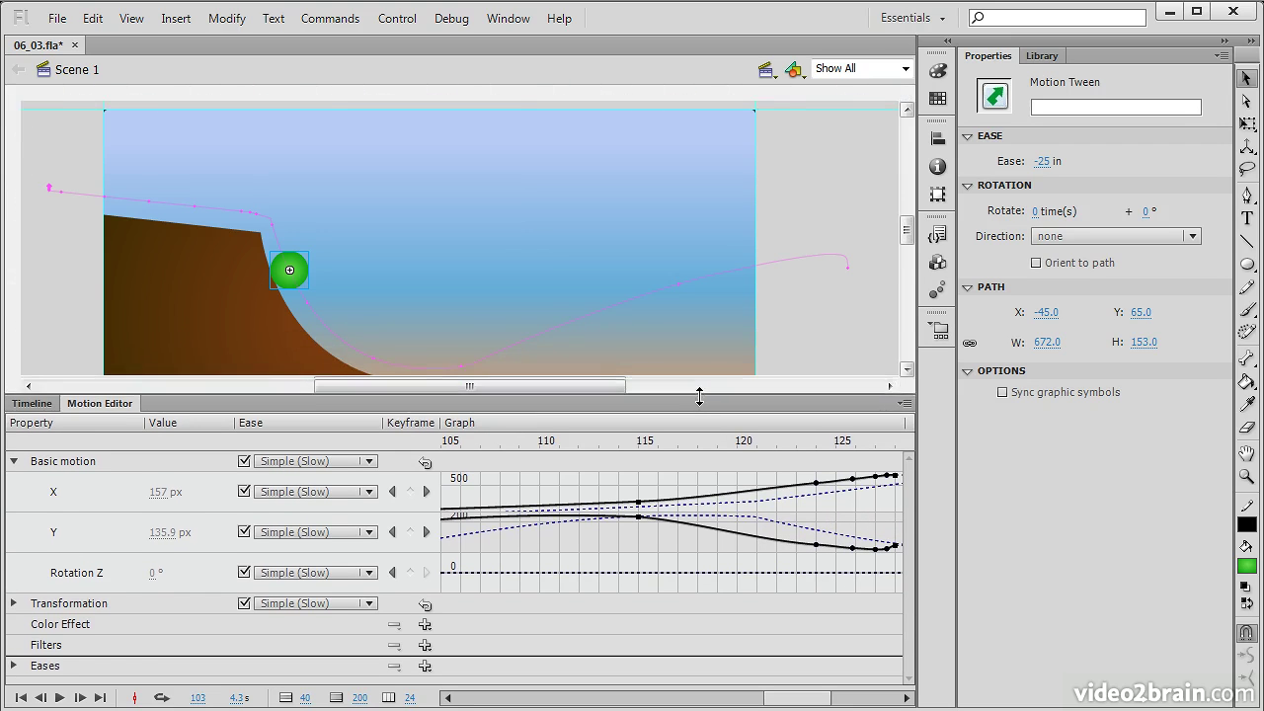